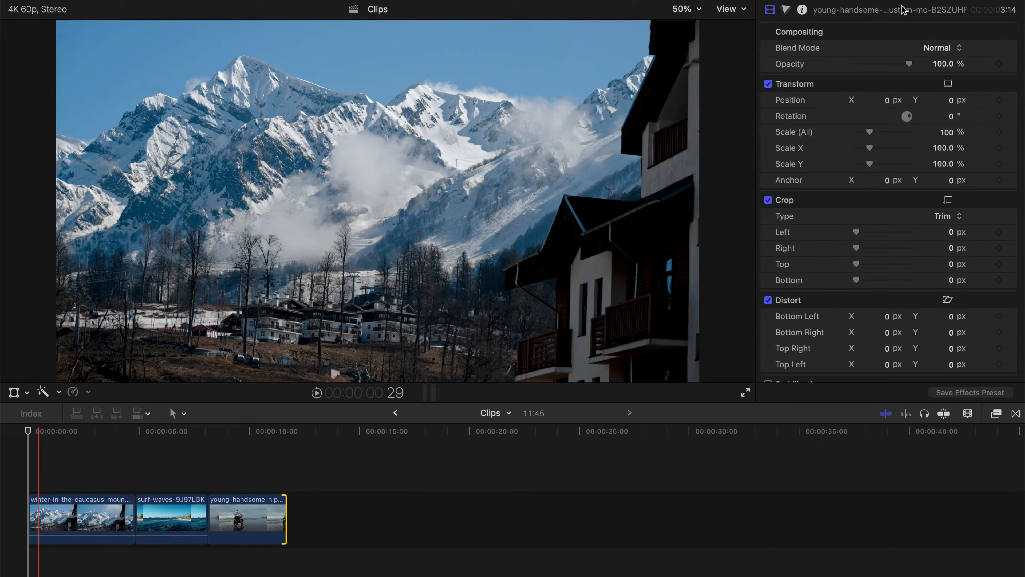
Step: Find the Adjustment Layer title with "adj", place it above the clips from the timeline start, and extend it to the last clip's end
key("ctrl+super+1")
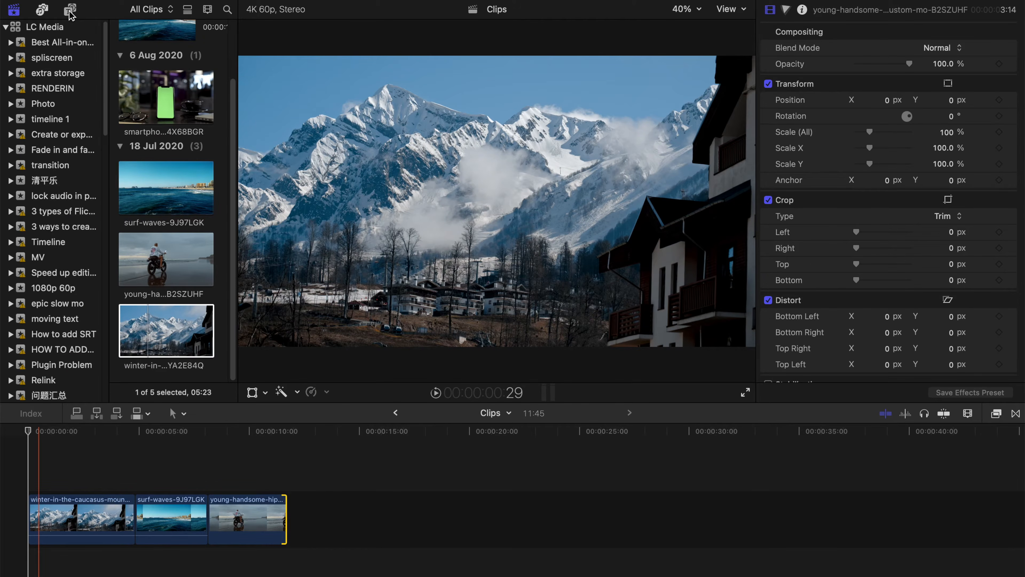
left_click(70, 10)
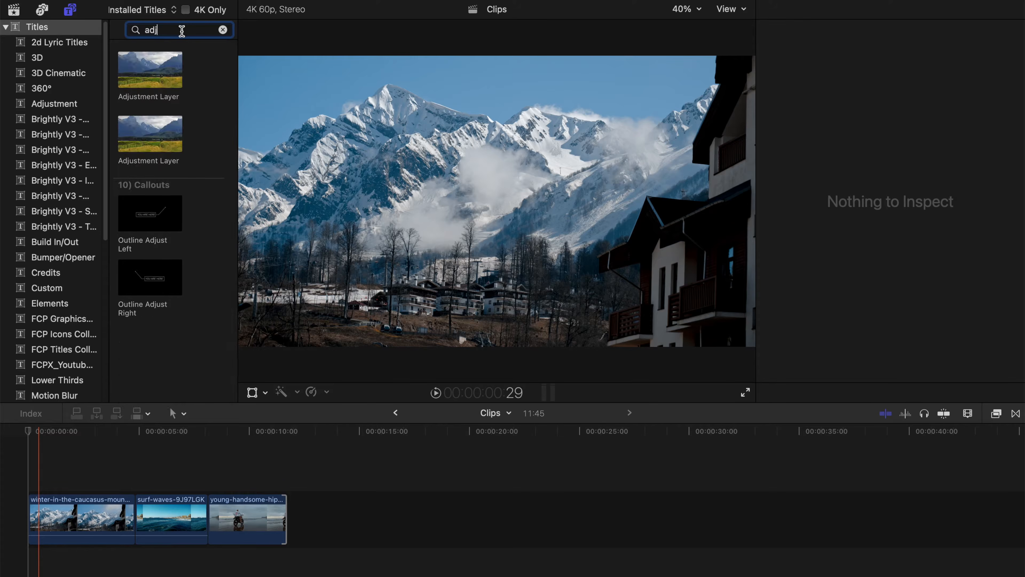
left_click_drag(151, 71, 30, 483)
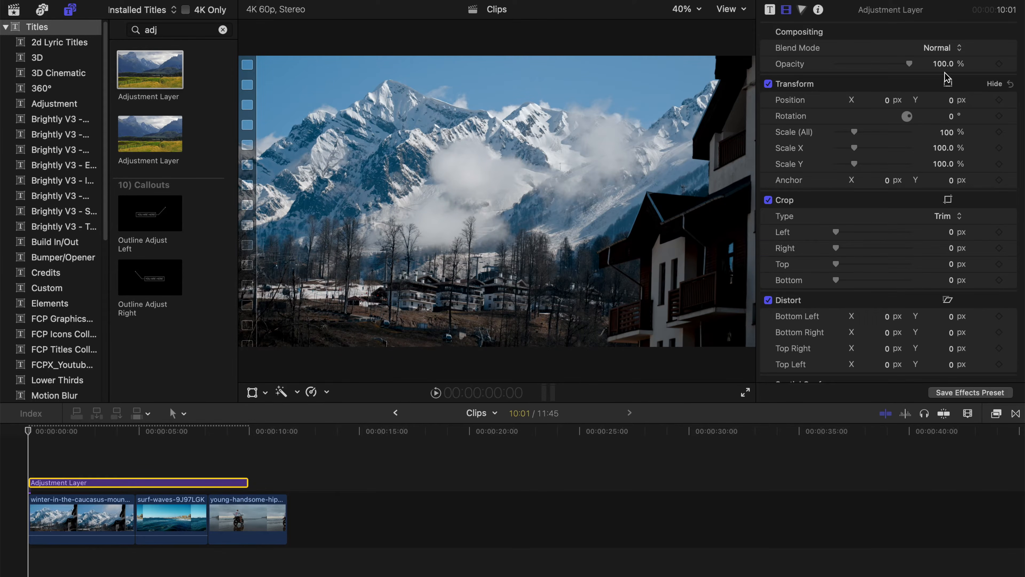
key("ctrl+super+1")
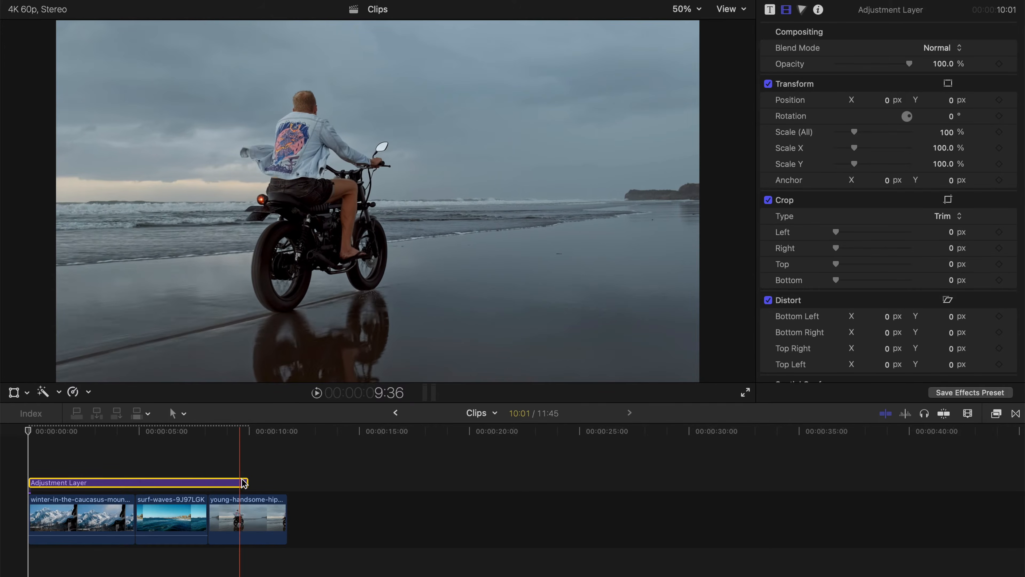
left_click_drag(248, 482, 284, 480)
Step: Select the adjustment layer with the playhead on the mountain clip and show its color correction controls
left_click(95, 429)
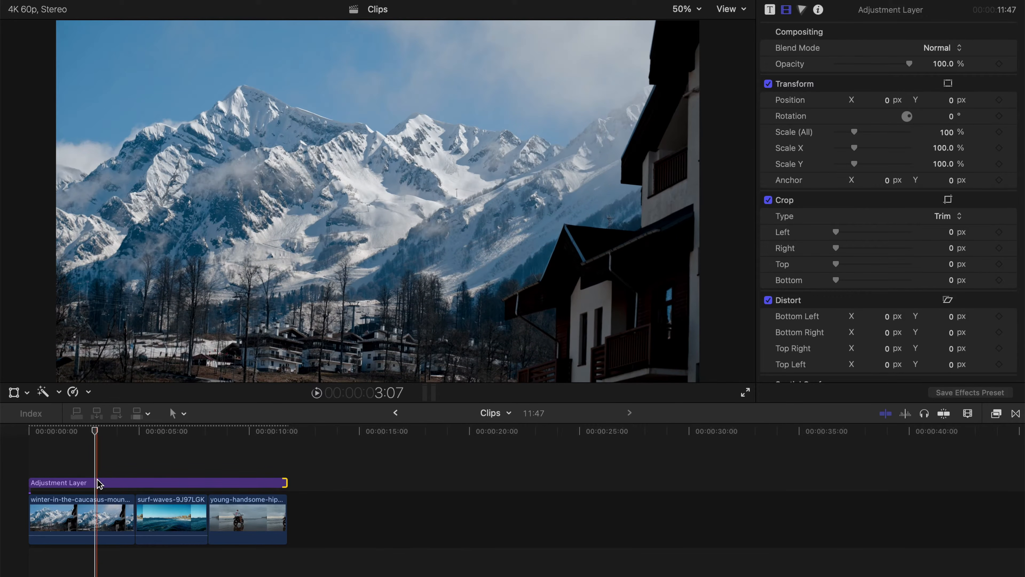
left_click(98, 484)
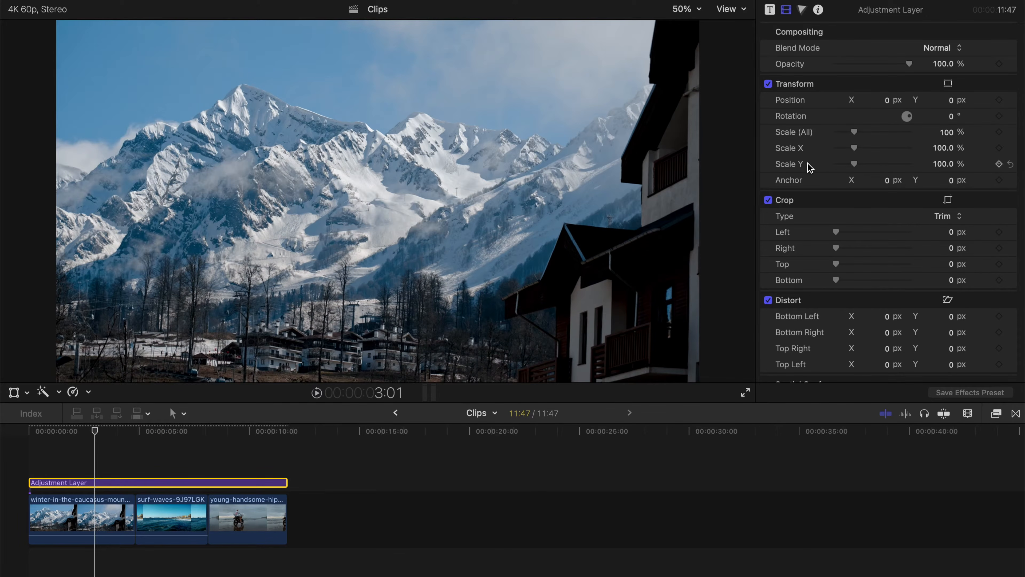
key("super+6")
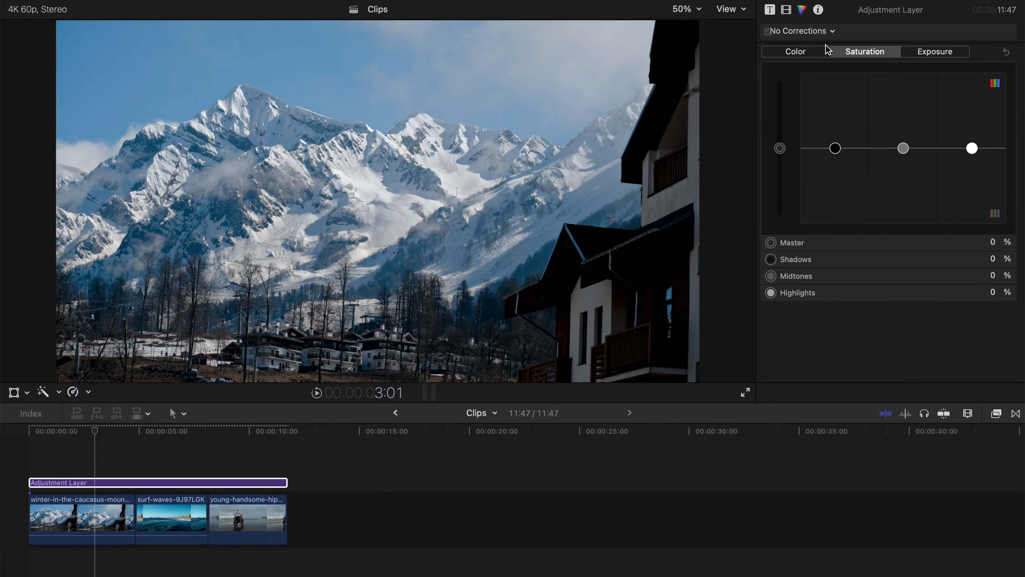
Step: Try a master saturation of 10% on the adjustment layer and undo it
left_click_drag(784, 149, 785, 147)
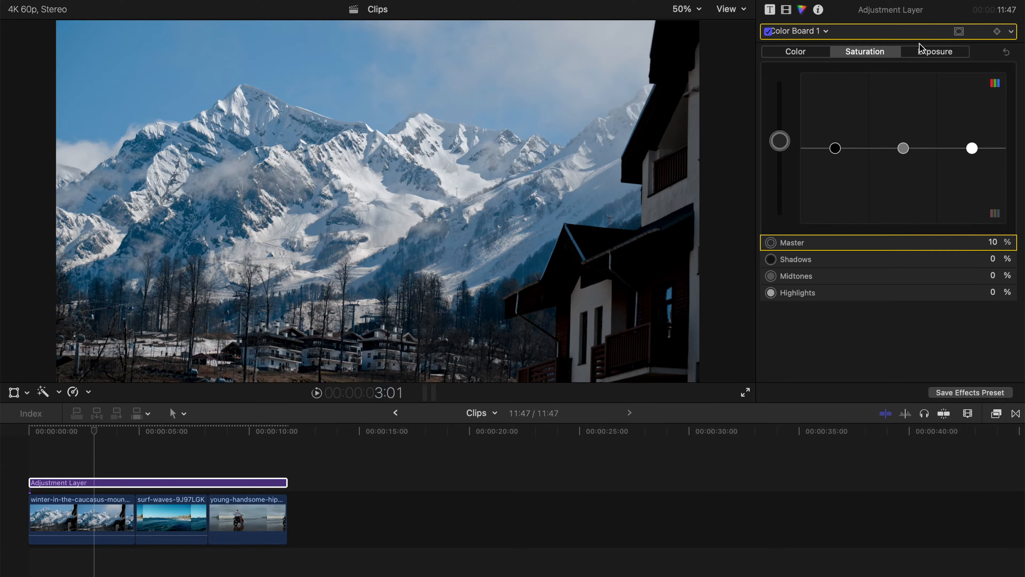
key("super+z")
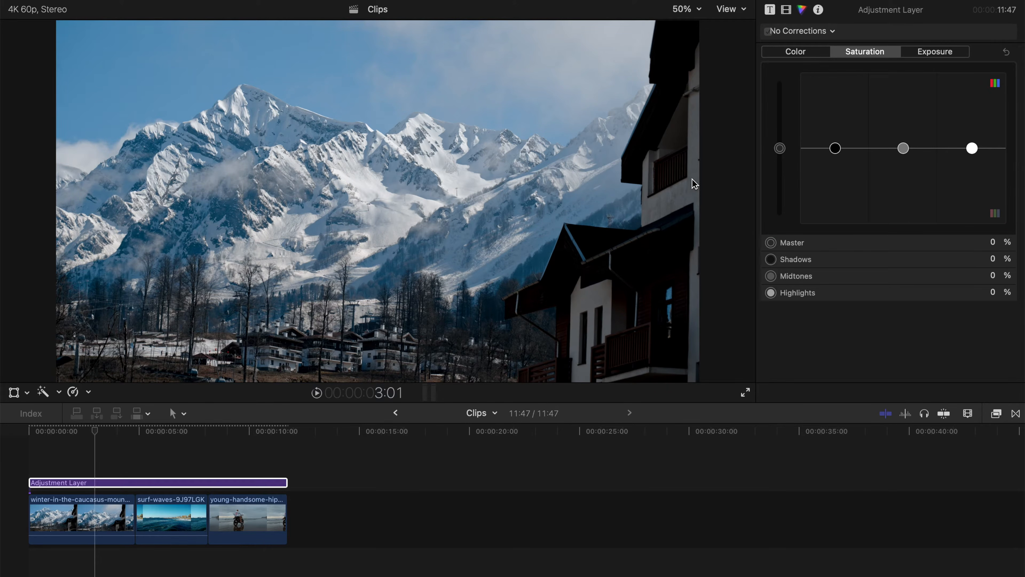
Step: Show the video scopes, move to the motorcycle clip, and add a Color Curves correction to the adjustment layer
key("super+7")
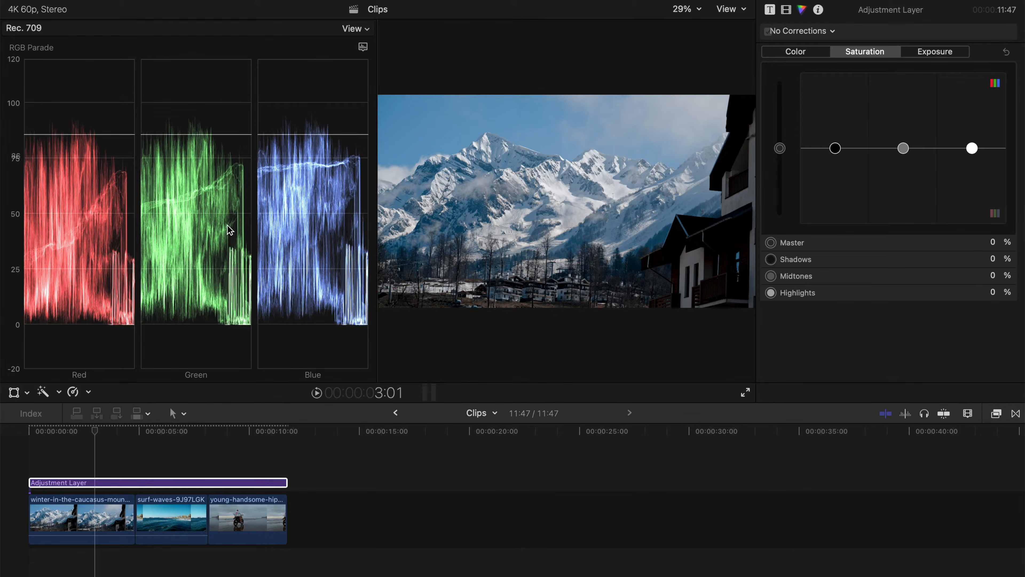
left_click_drag(94, 431, 221, 431)
left_click(833, 31)
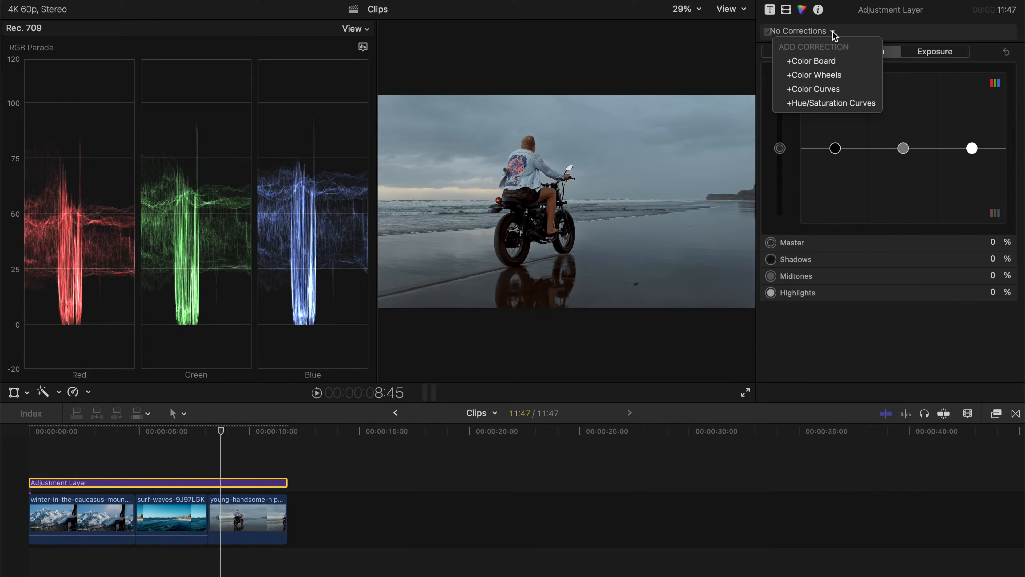
left_click(852, 92)
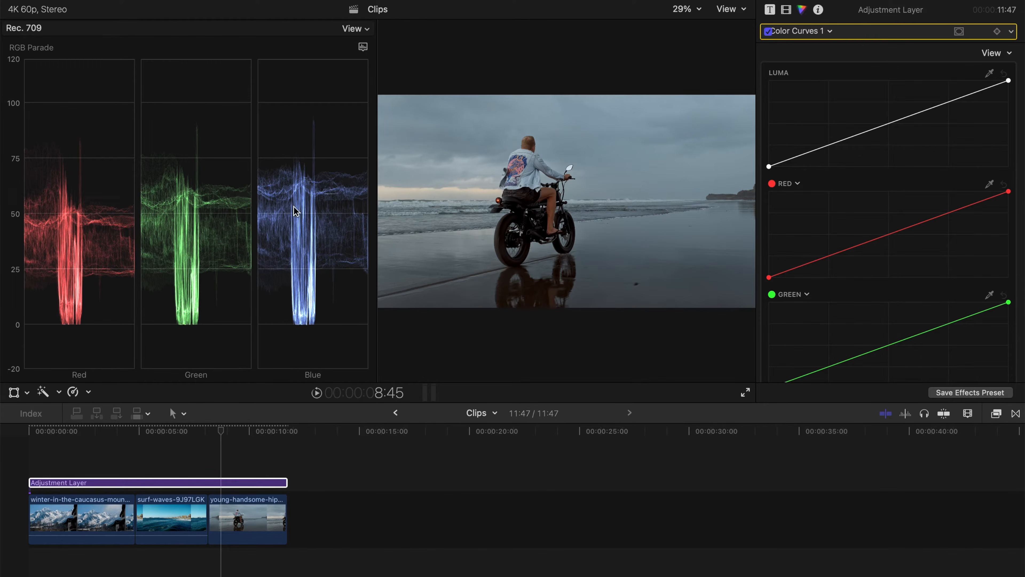
Step: Slightly lift the shadows and highlights on the adjustment layer's luma curve and check the grade across all three clips
left_click_drag(952, 102, 950, 99)
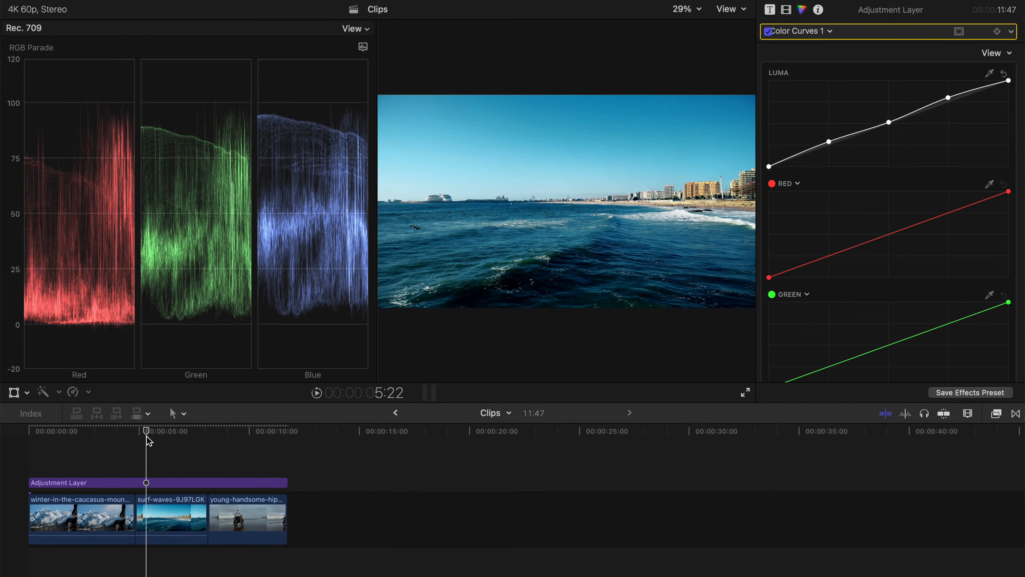
left_click_drag(147, 431, 230, 439)
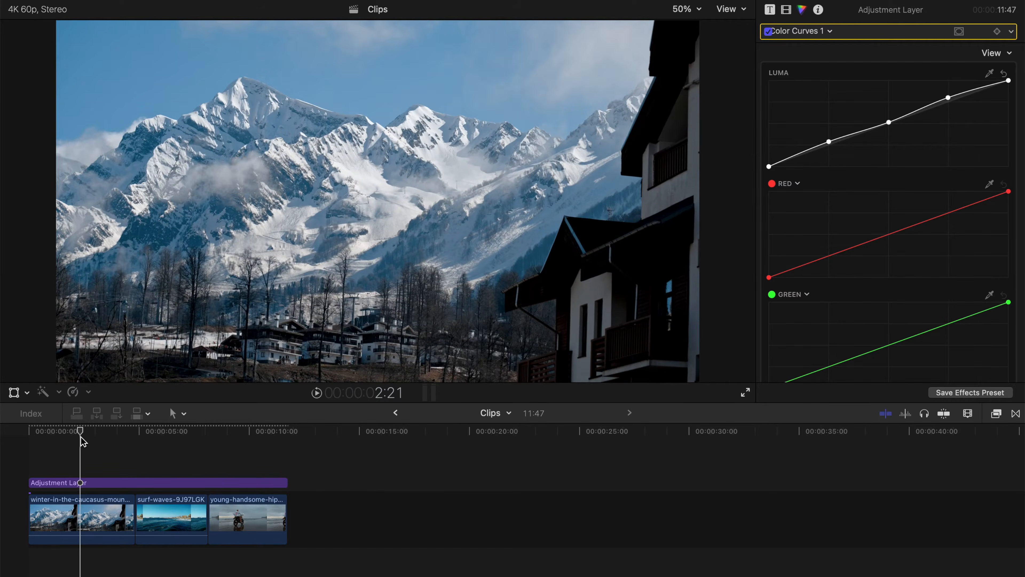
left_click_drag(80, 439, 239, 438)
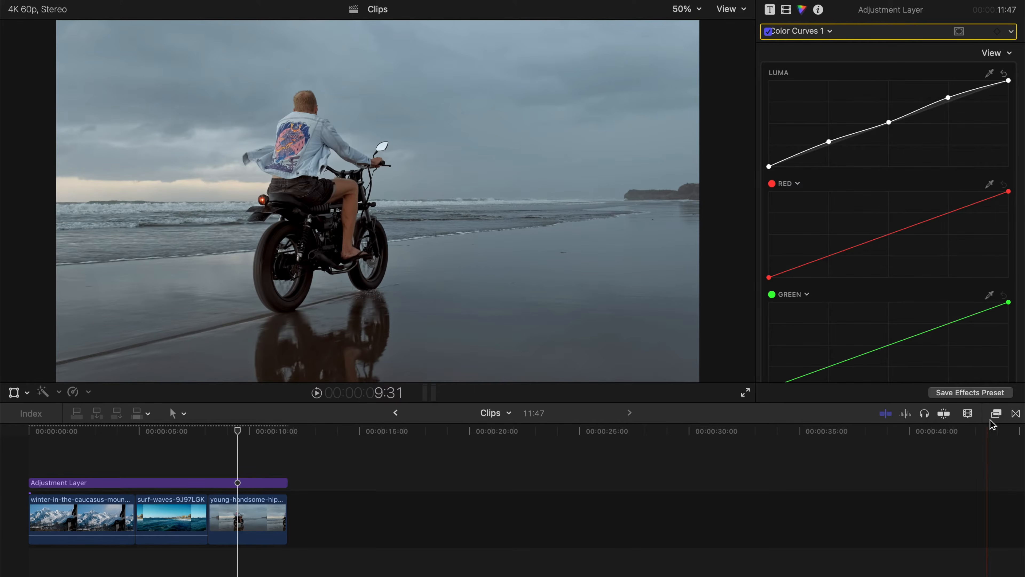
Step: Search all video and audio effects for "lut" and apply the Custom LUT effect to the adjustment layer
left_click(997, 416)
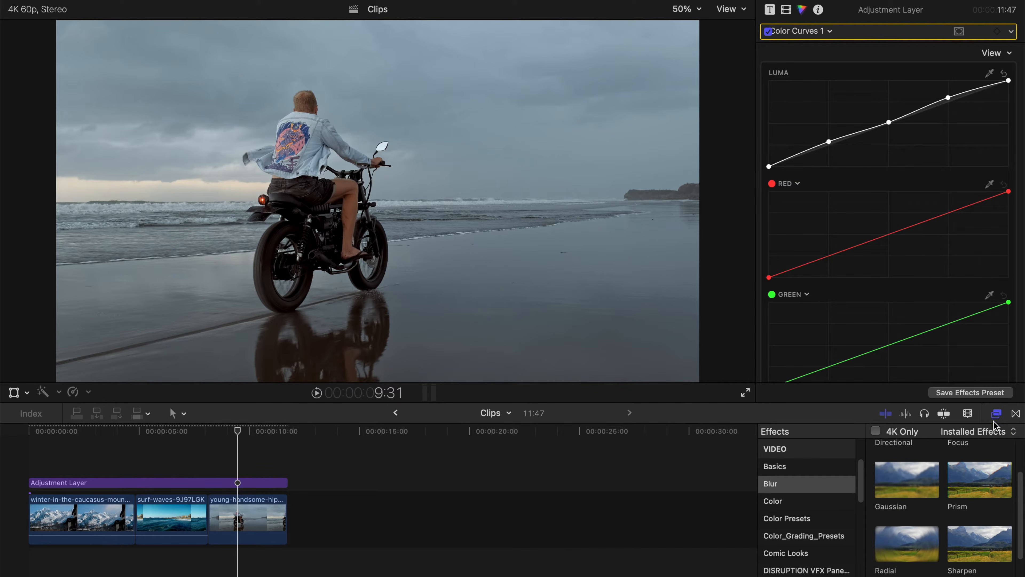
scroll(812, 468, "up", 1)
left_click(798, 453)
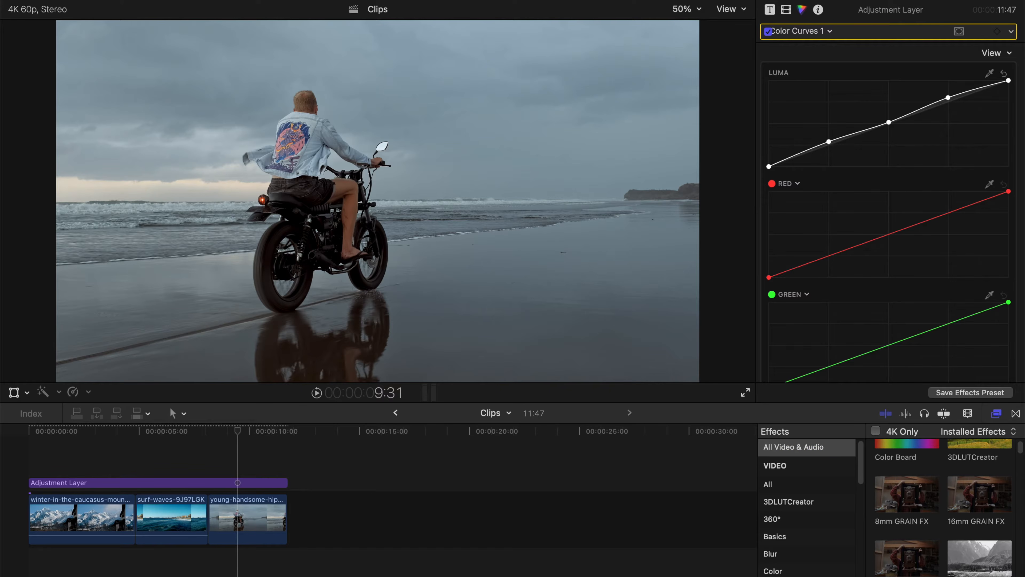
type("lut")
left_click_drag(962, 487, 210, 488)
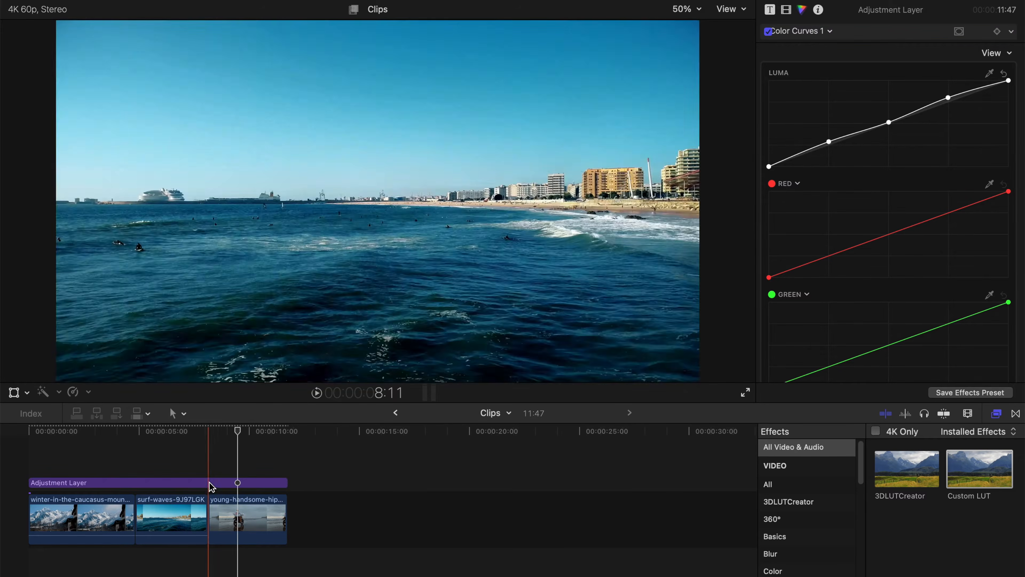
Step: Set the adjustment layer's Custom LUT to the recently used BBF.10 and check the look across the clips
left_click_drag(203, 431, 159, 431)
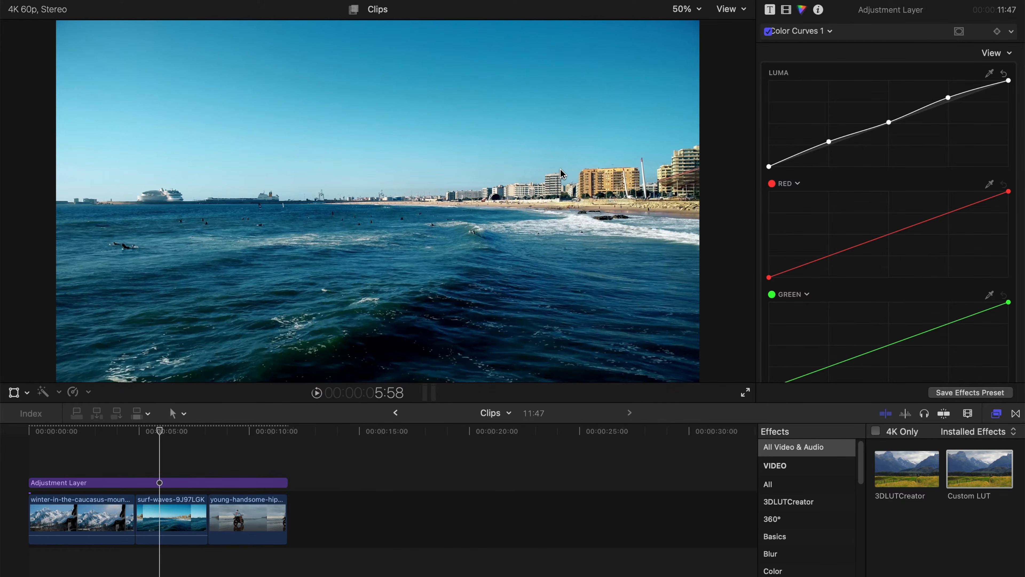
left_click(787, 10)
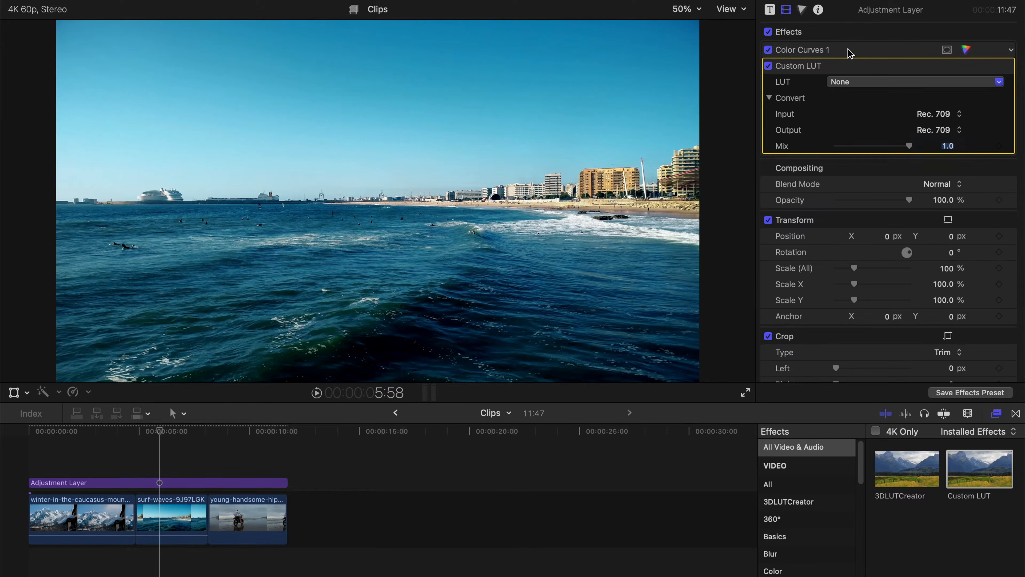
left_click(905, 82)
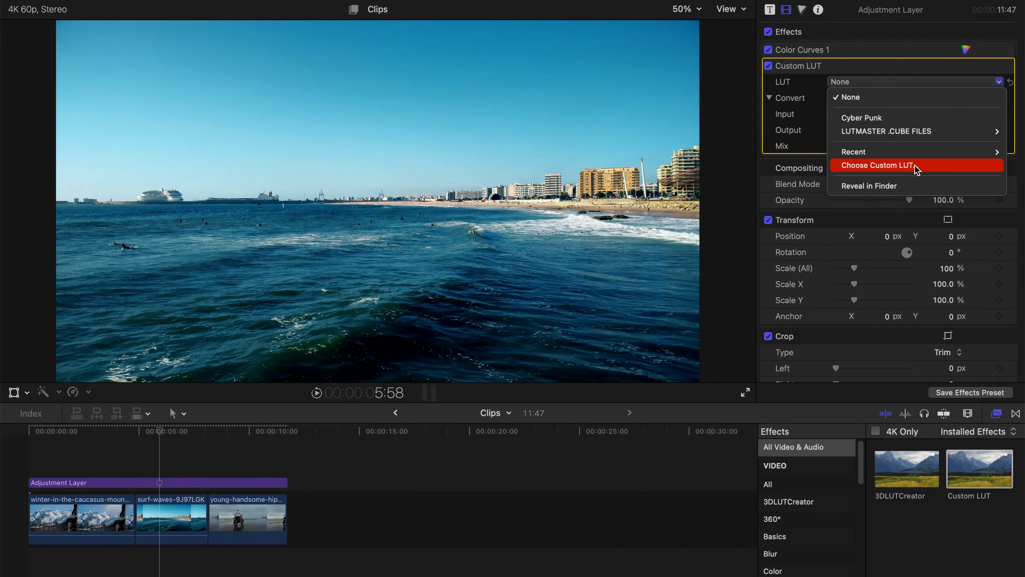
mouse_move(840, 152)
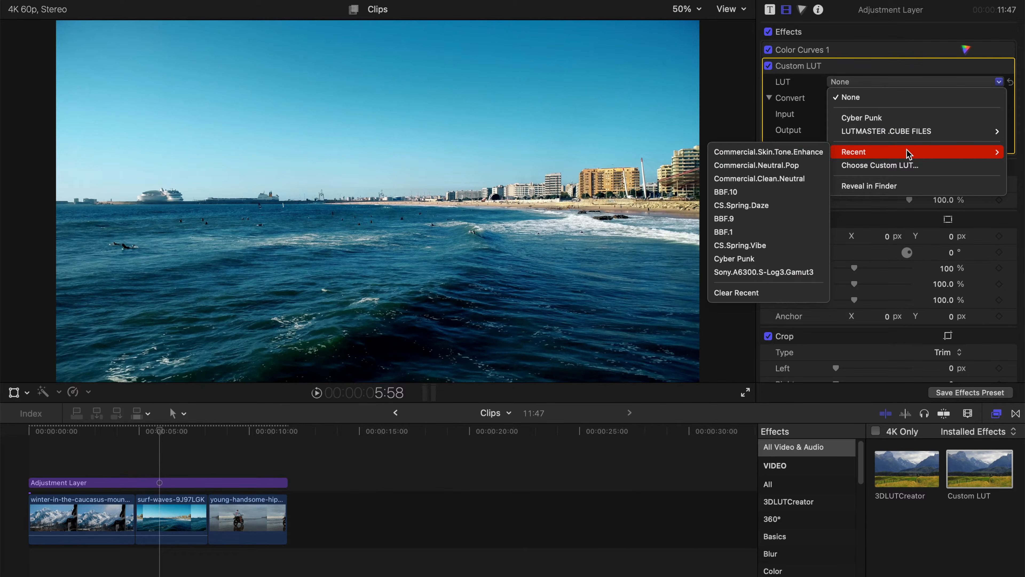
left_click(803, 194)
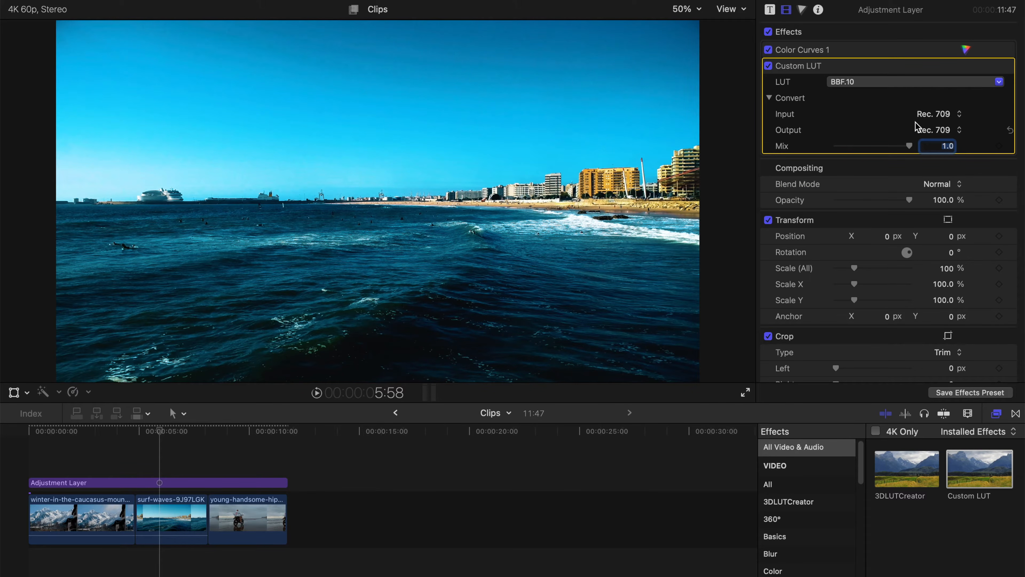
left_click_drag(99, 431, 227, 435)
Step: Try the recently used BBF.1 LUT on the full-length adjustment layer
left_click(893, 83)
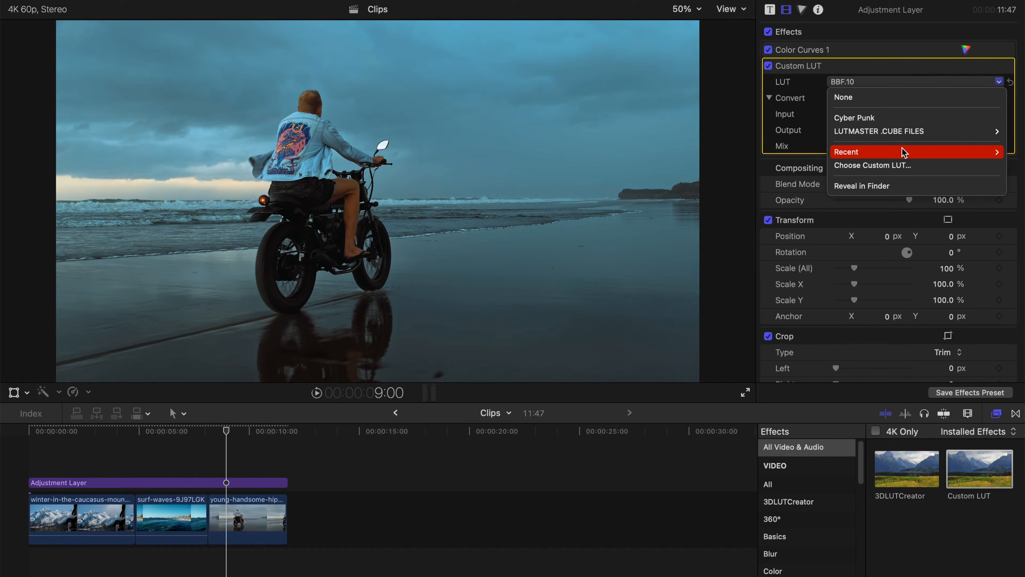
mouse_move(904, 153)
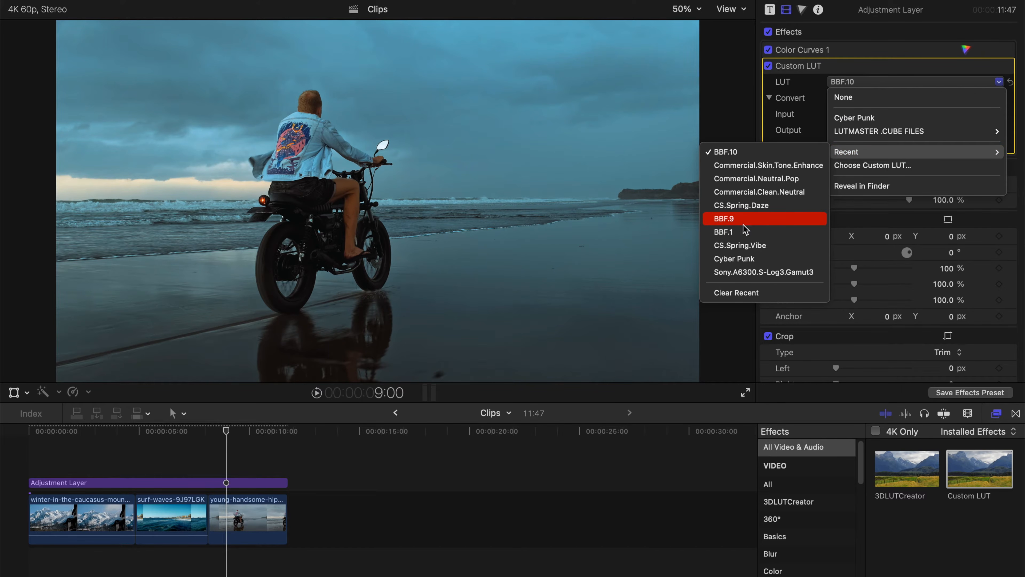
left_click(732, 232)
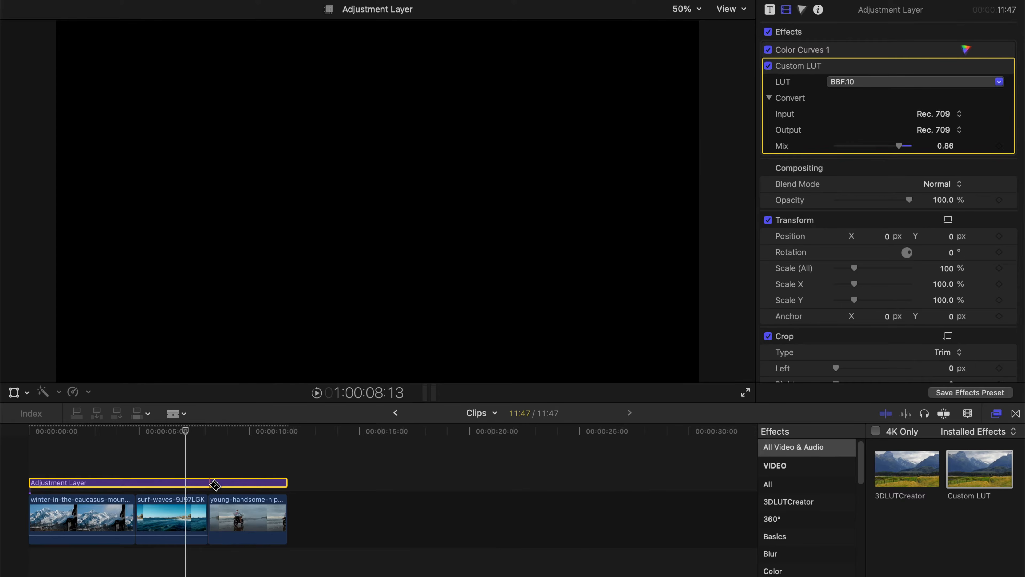
Step: Try splitting the adjustment layer at the start of the motorcycle clip and assigning the BBF.1 LUT to the second part
left_click(212, 483)
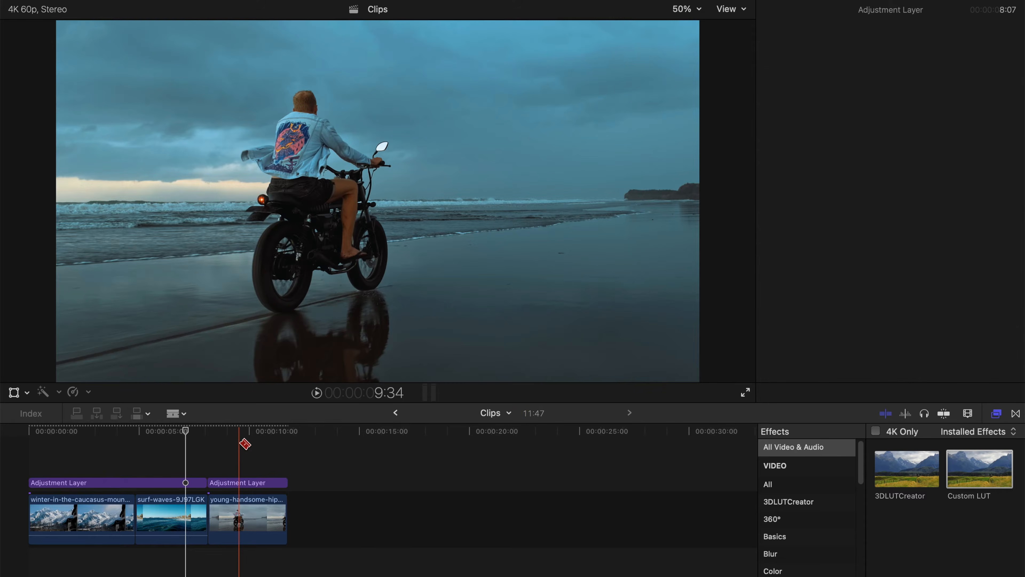
key("a")
left_click(241, 483)
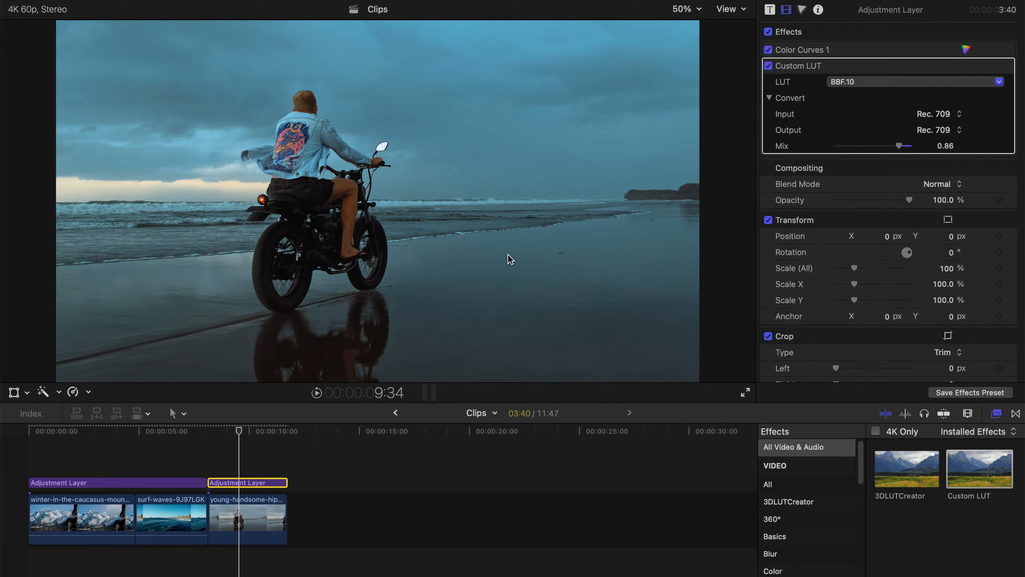
left_click(912, 91)
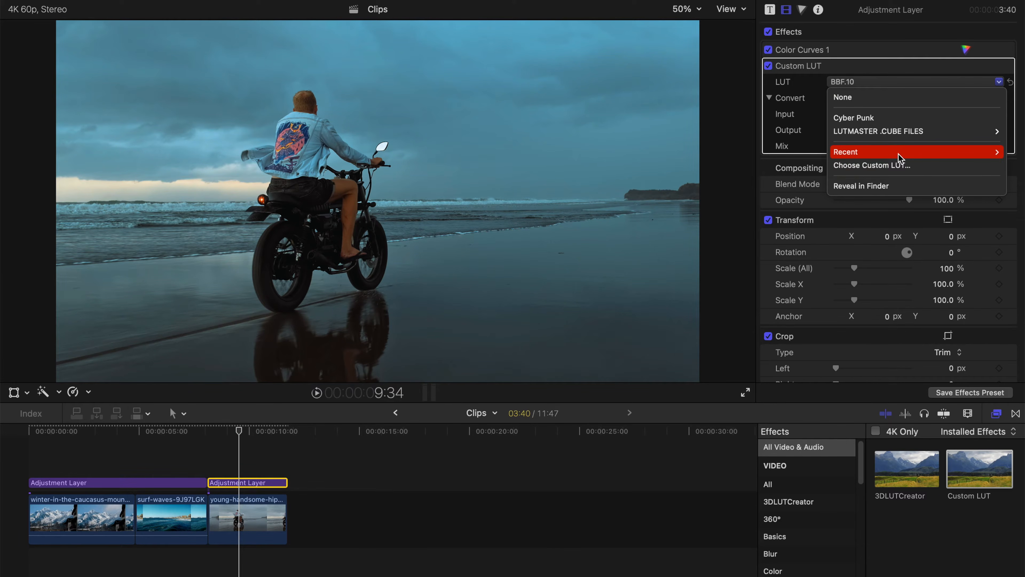
mouse_move(904, 154)
left_click(815, 151)
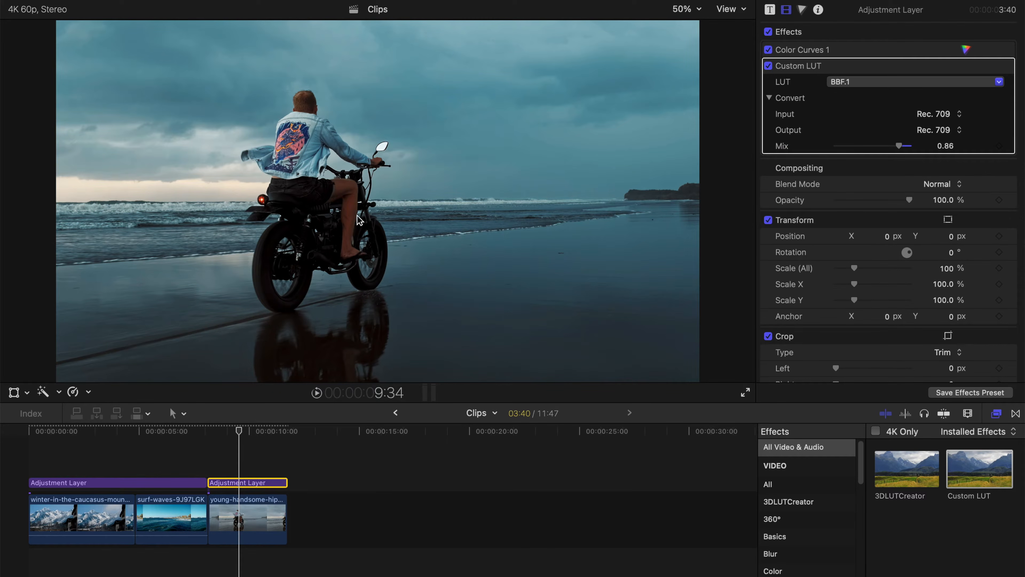
left_click(184, 431)
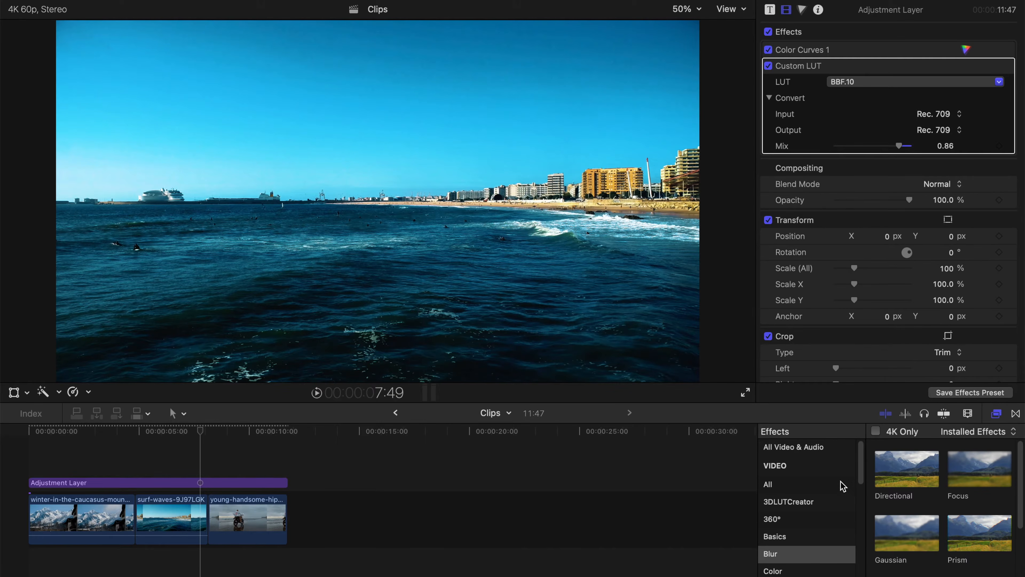
Step: Browse the installed effects by category, including All Video & Audio, All, 3DLUTCreator, 360° and Color, to review what can be applied
left_click(834, 447)
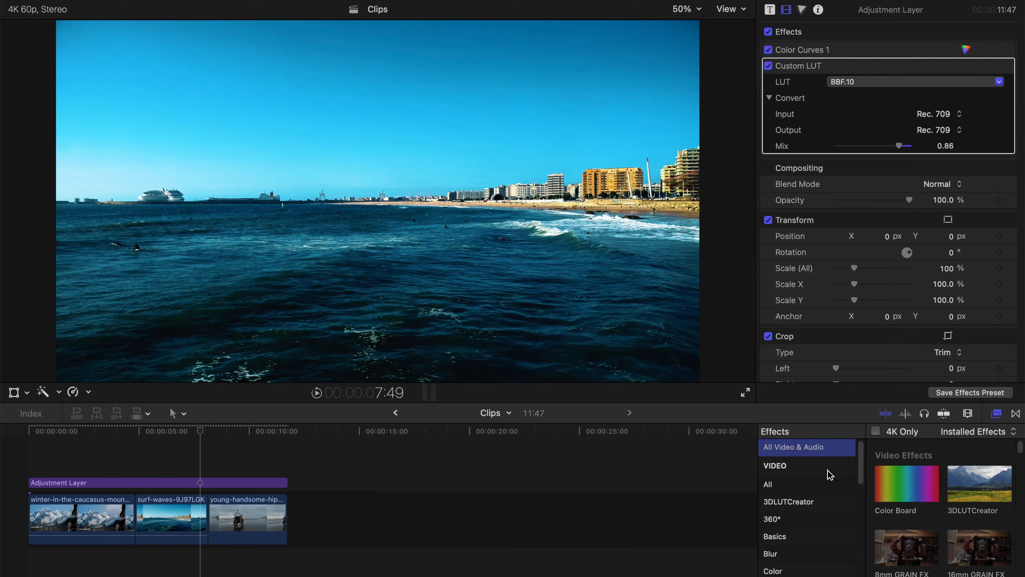
scroll(830, 475, "down", 3)
scroll(807, 484, "up", 3)
left_click(812, 483)
left_click(804, 502)
left_click(803, 519)
scroll(791, 525, "down", 3)
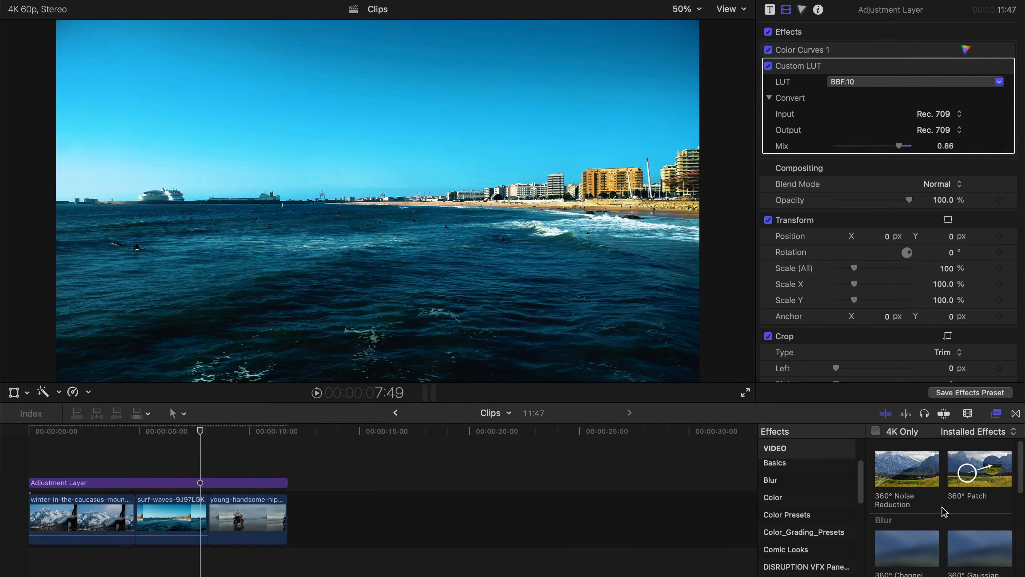
left_click(813, 500)
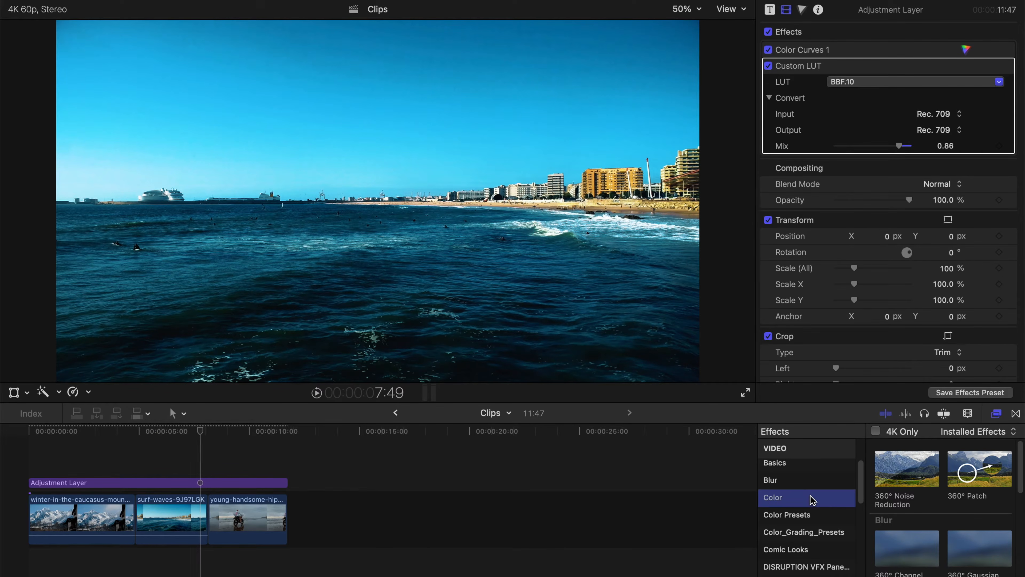
scroll(904, 501, "down", 3)
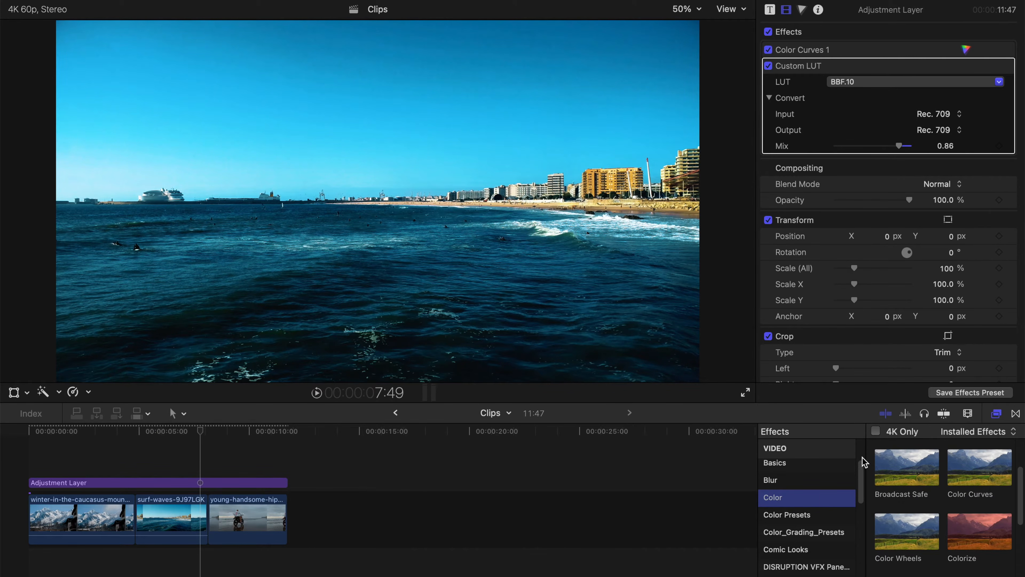
Step: Try the Dew color preset on the adjustment layer and remove it
left_click(804, 514)
scroll(930, 513, "down", 2)
left_click_drag(967, 482, 242, 482)
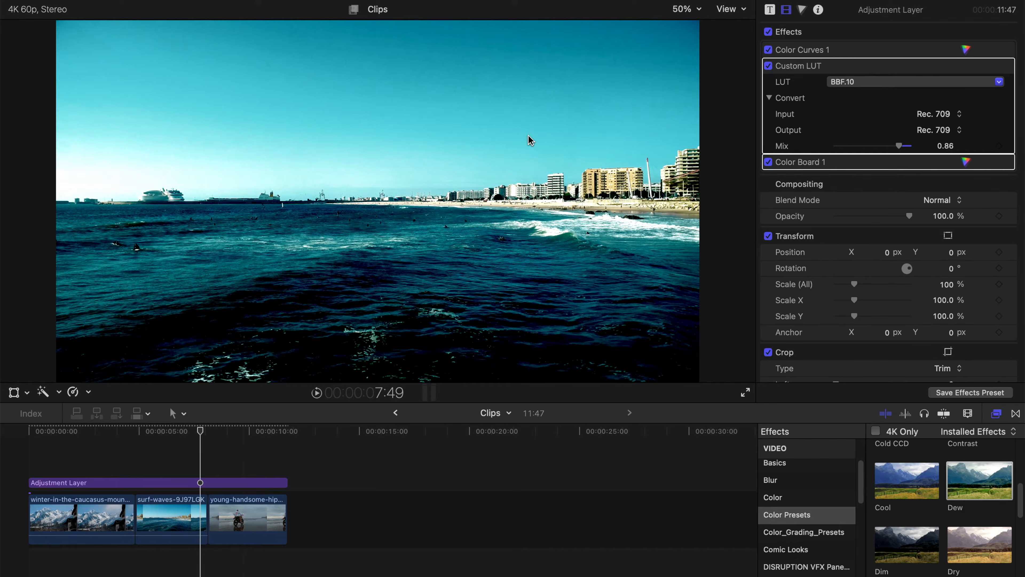
key("Delete")
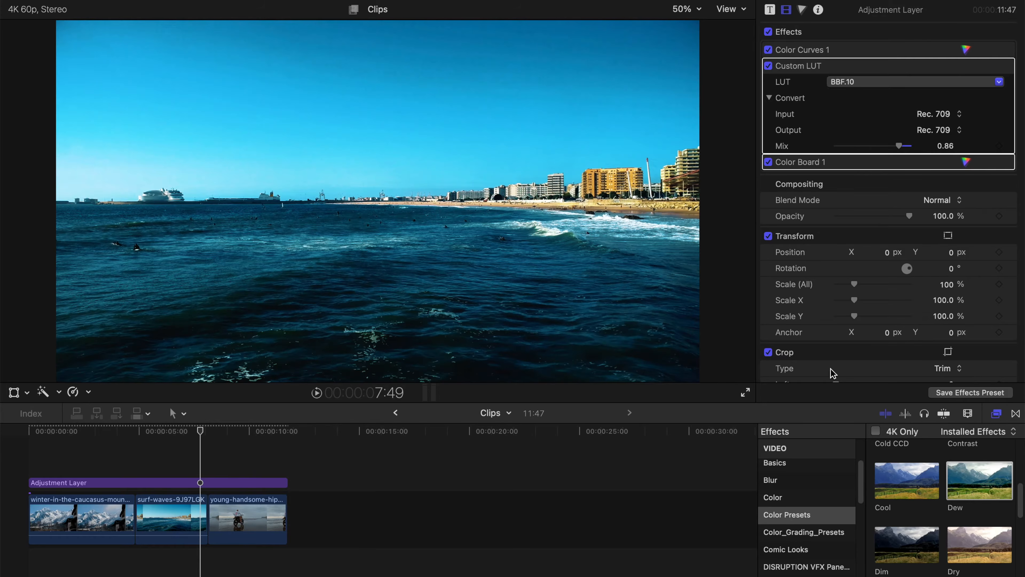
Step: Try GLITCH GRUNGE FX 7 on the adjustment layer, check it over the motorcycle clip and remove it
scroll(808, 525, "down", 2)
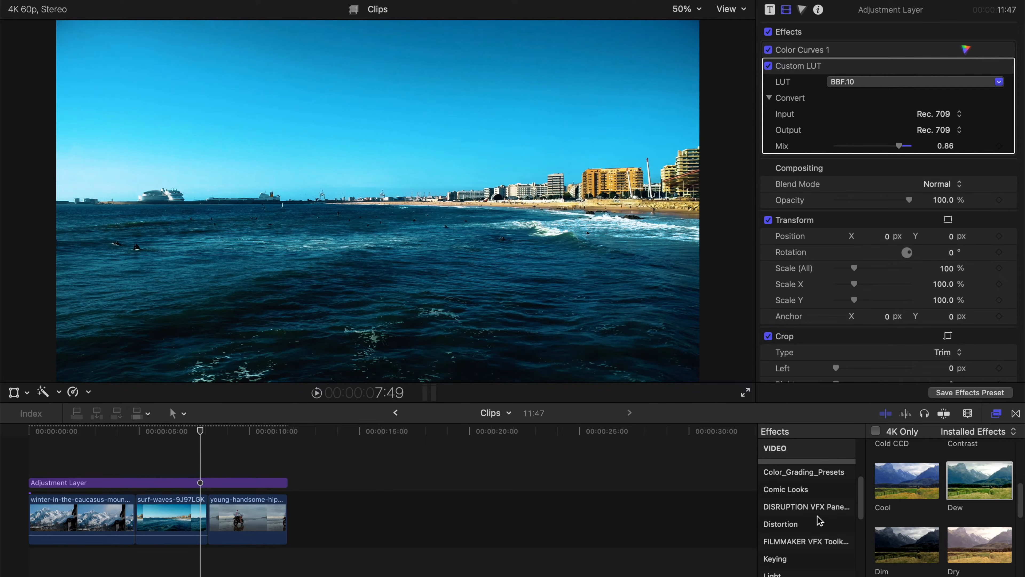
left_click(826, 513)
left_click_drag(902, 515, 186, 483)
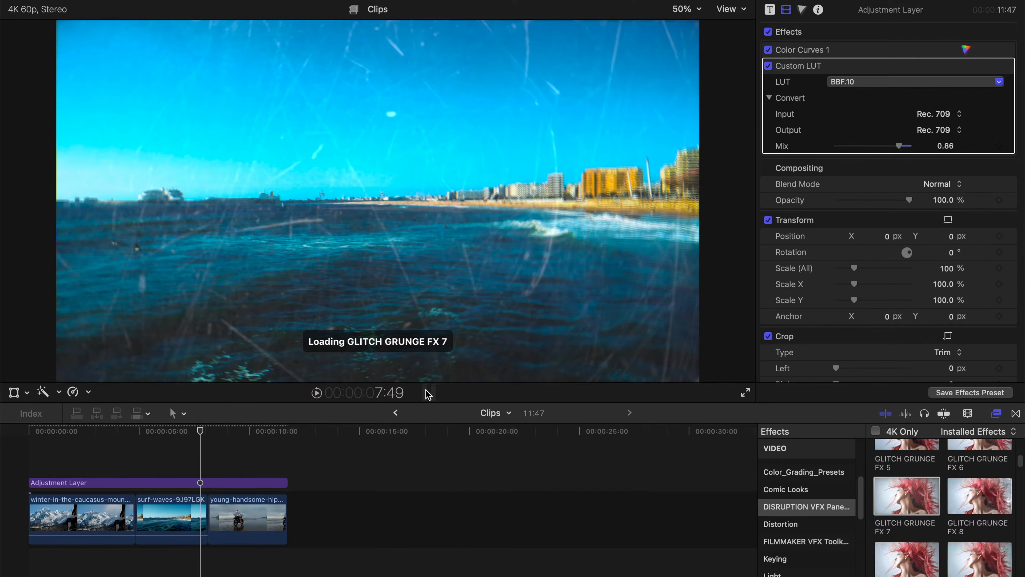
left_click_drag(200, 430, 242, 438)
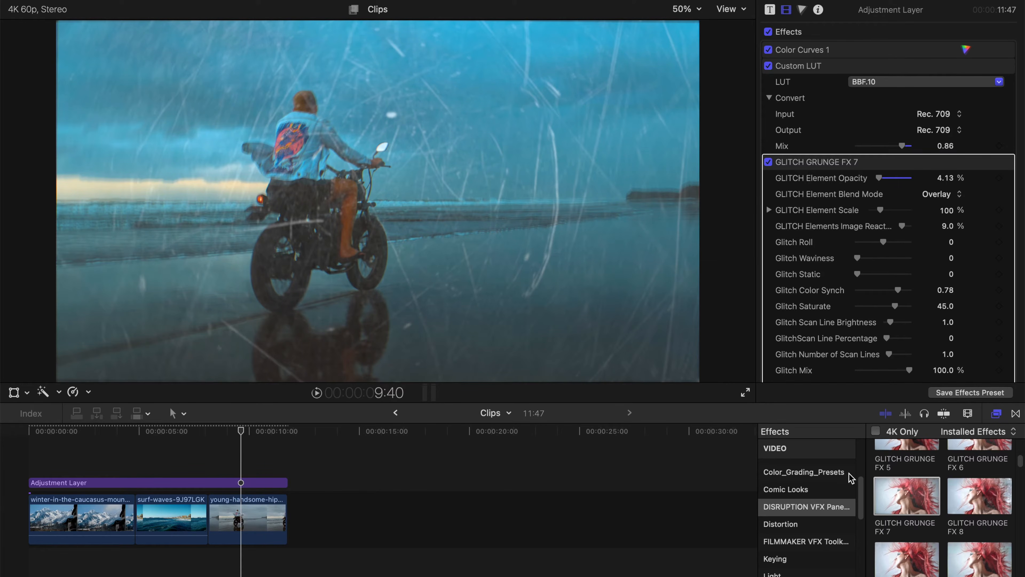
key("Delete")
scroll(808, 484, "up", 2)
left_click(806, 448)
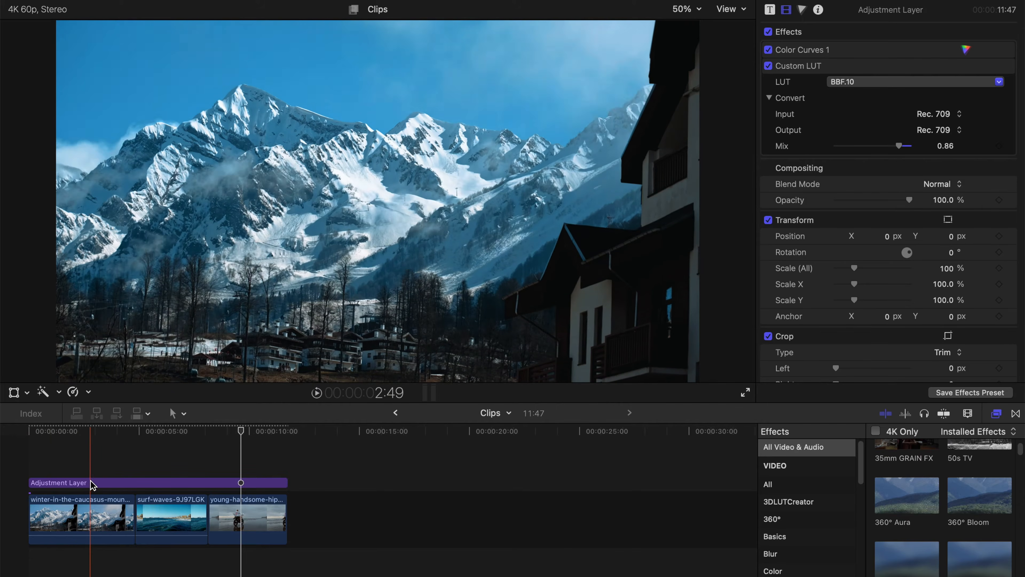
Step: Split the adjustment layer at 4:44 and 4:57, just before and after the cut between the mountain and surf clips
left_click(76, 483)
key("super+equal")
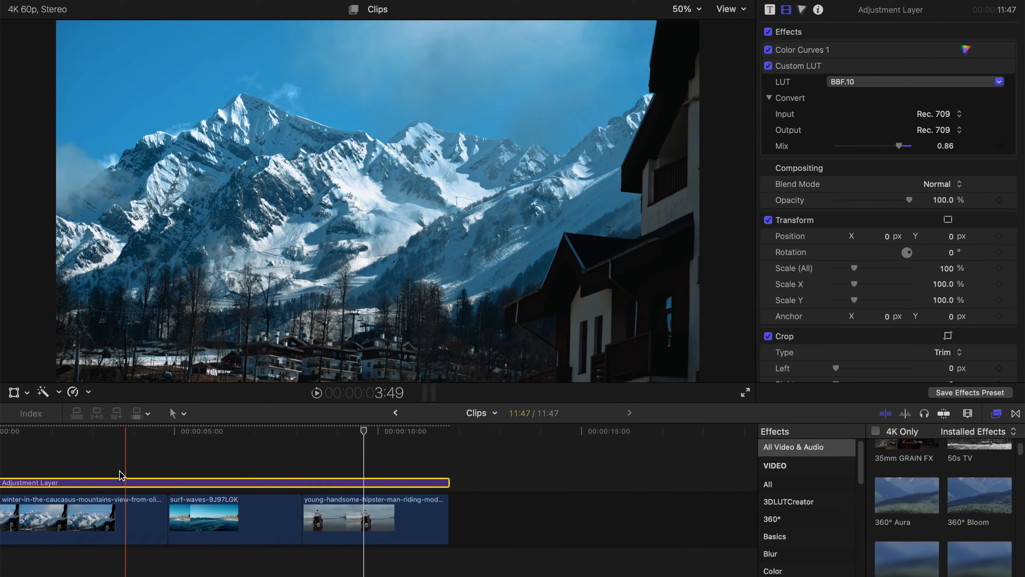
scroll(122, 473, "left", 2)
key("super+equal")
key("super+equal")
scroll(186, 465, "left", 5)
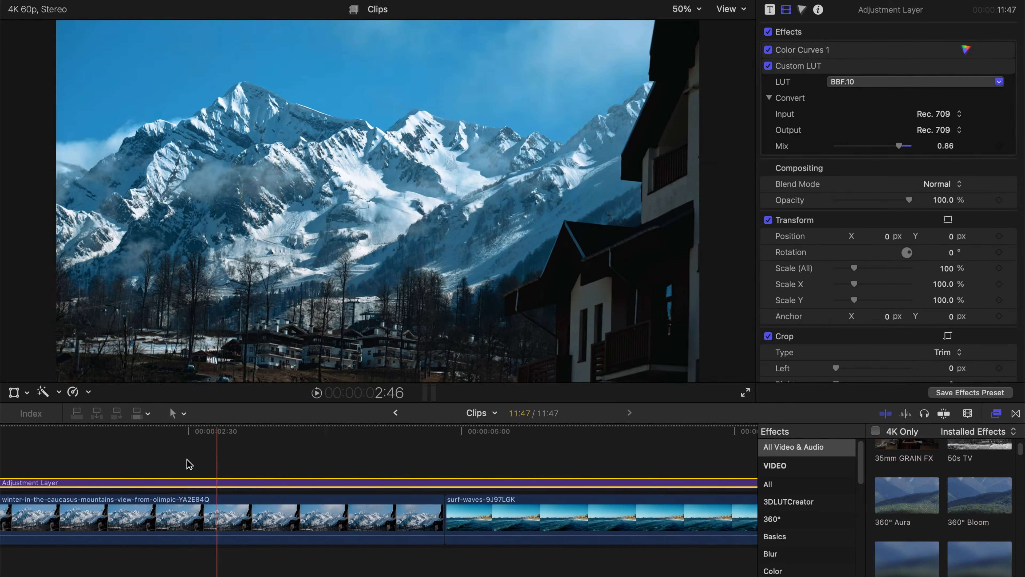
key("super+equal")
key("super+equal")
scroll(483, 476, "right", 4)
key("super+equal")
key("super+equal")
key("super+equal")
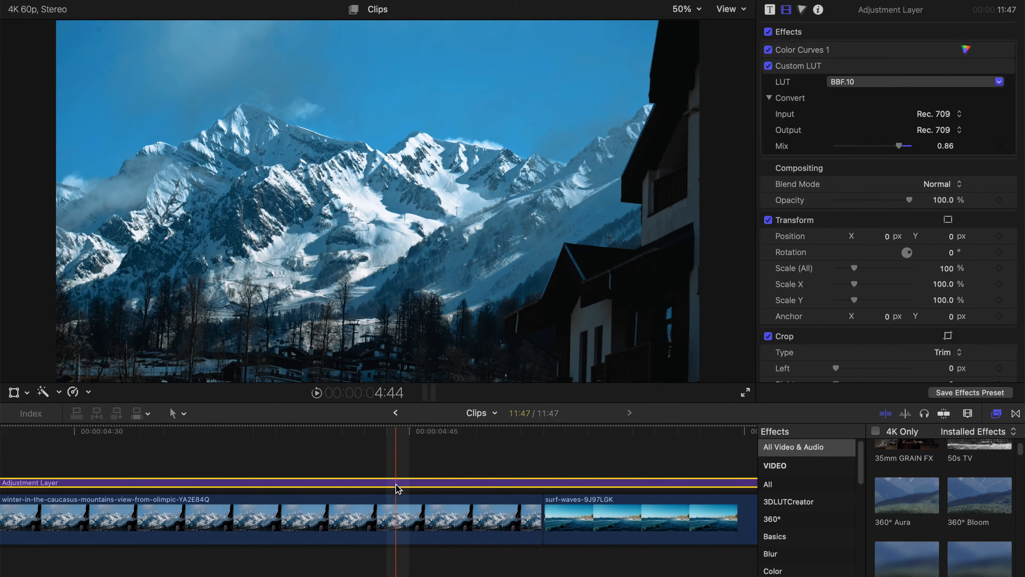
key("b")
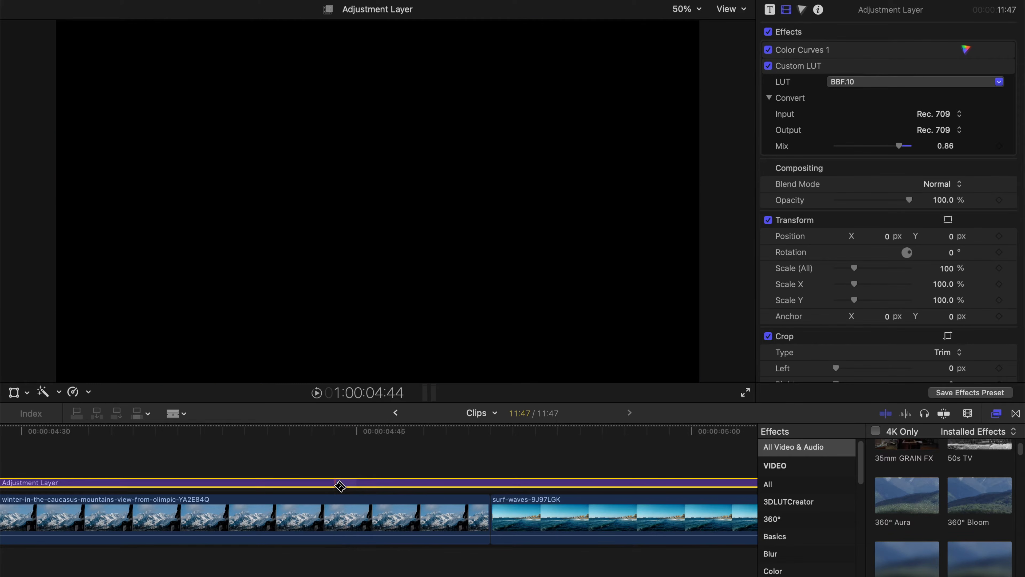
left_click(340, 486)
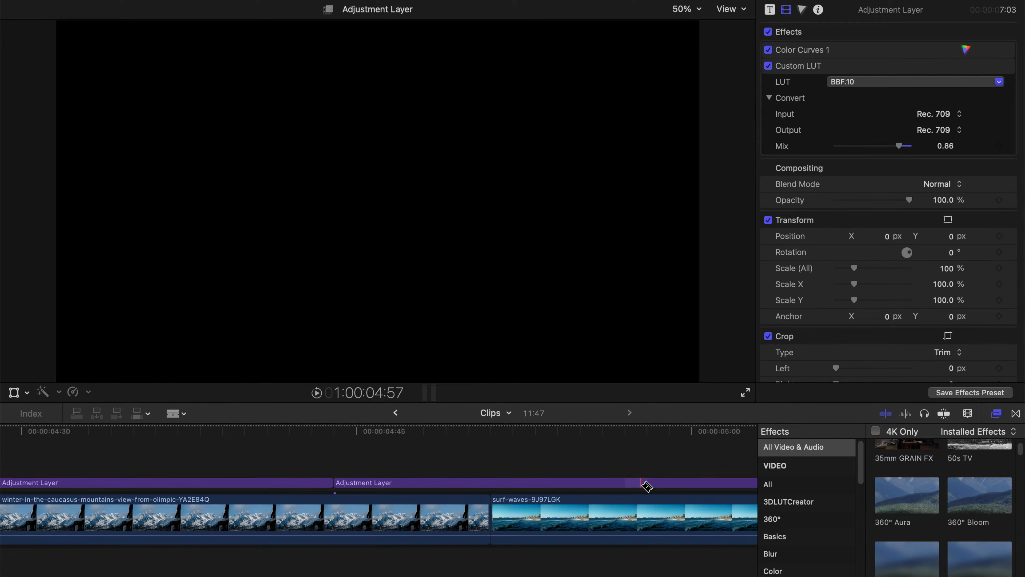
left_click(657, 485)
key("a")
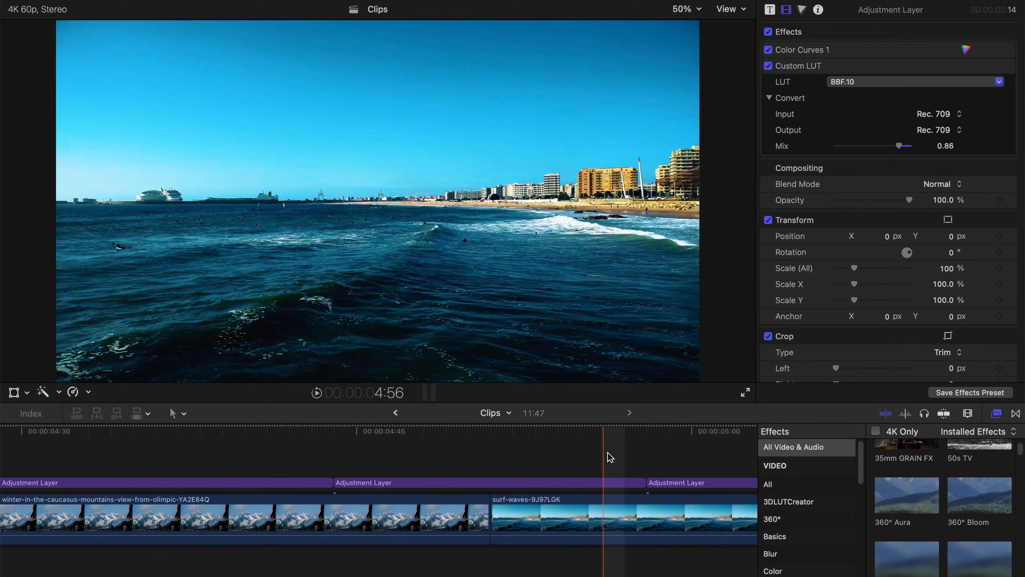
Step: Duplicate the short adjustment layer segment above the cut and extend both its ends to a 32-frame duration
key("super+minus")
key("super+minus")
left_click(364, 482)
left_click_drag(363, 470, 256, 466)
left_click_drag(455, 463, 527, 465)
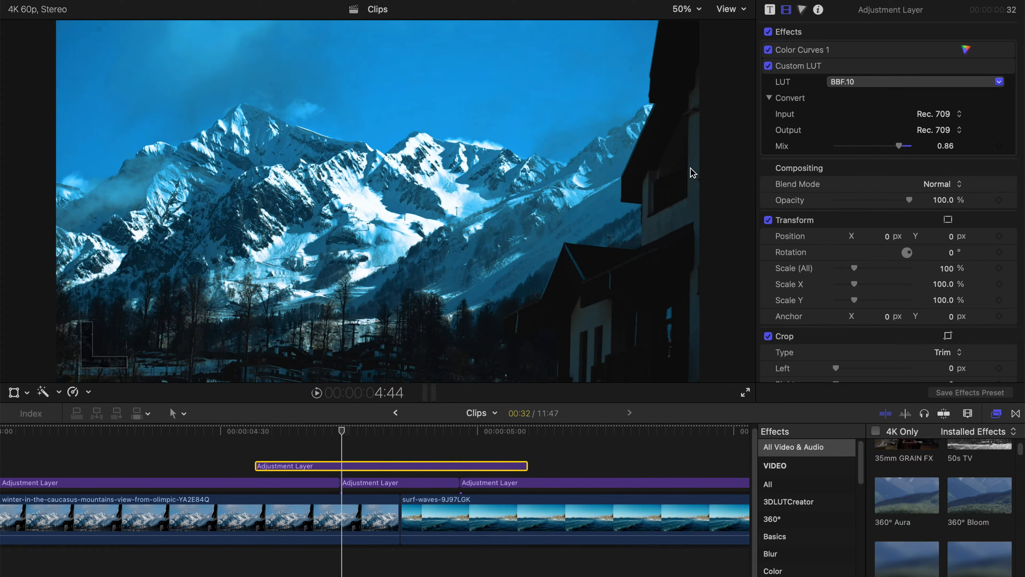
Step: Turn off Custom LUT and Color Curves 1 on the upper adjustment layer and play through the cut
left_click(768, 66)
left_click(768, 50)
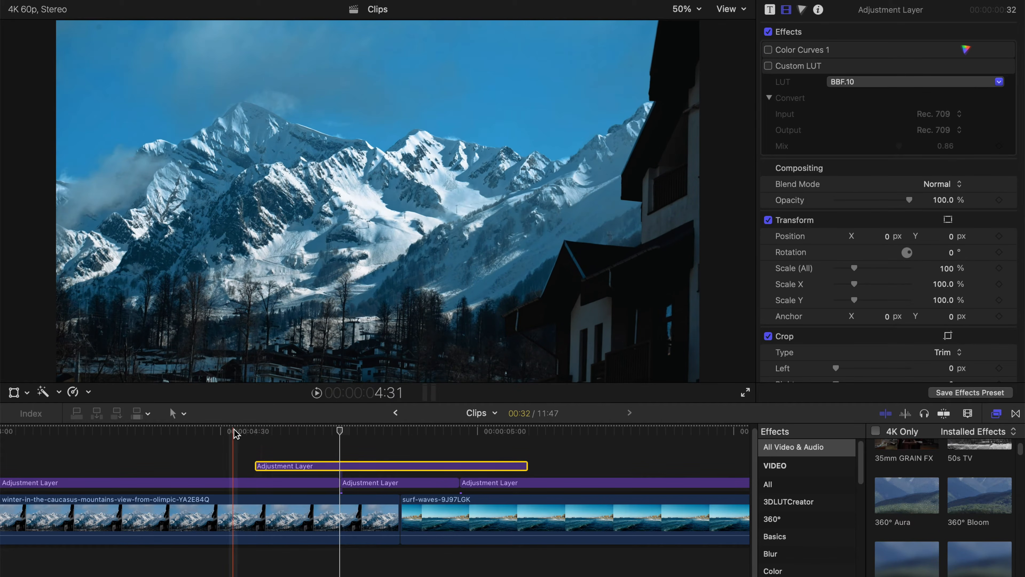
left_click(251, 433)
key("space")
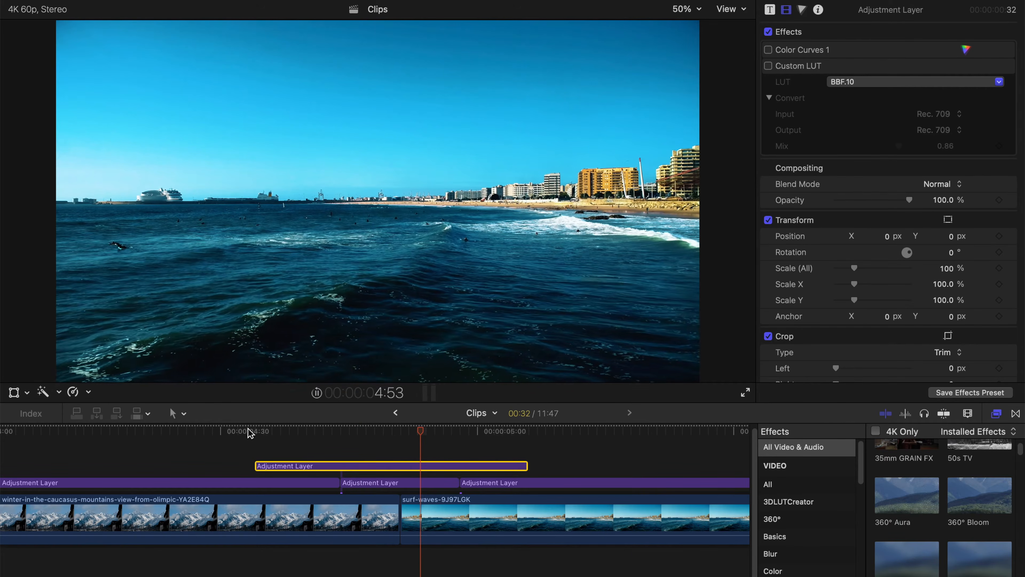
key("space")
Step: Extend both ends of the upper adjustment layer to a duration of 46 frames
scroll(251, 433, "right", 10)
key("super+minus")
scroll(251, 434, "left", 10)
scroll(282, 449, "right", 2)
scroll(376, 478, "right", 1)
left_click_drag(350, 467, 312, 465)
left_click_drag(498, 462, 530, 464)
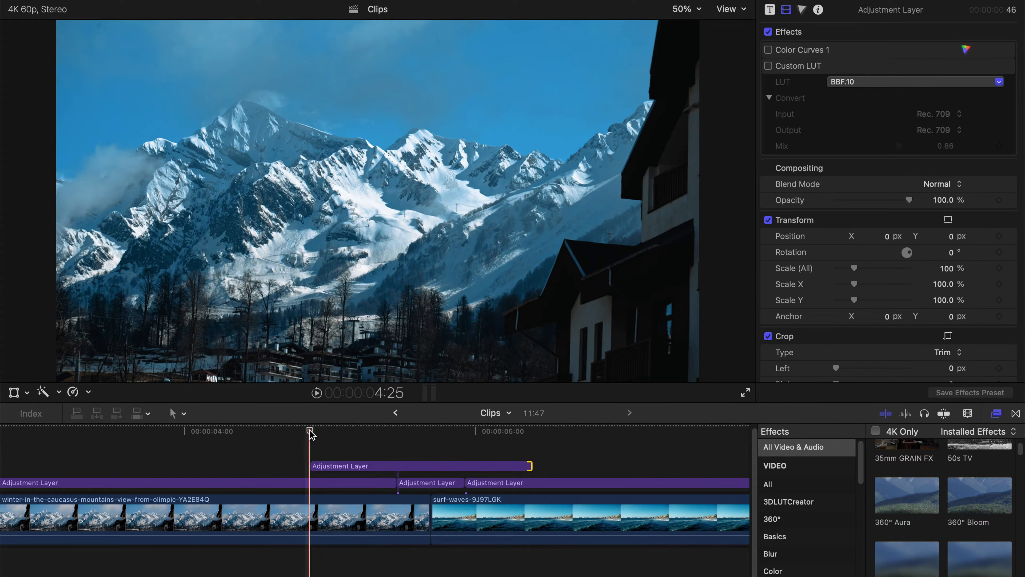
Step: Add Position, Rotation and Scale keyframes at the start of the upper adjustment layer, at 4:26
mouse_move(311, 434)
left_mouse_down()
mouse_move(531, 435)
mouse_move(311, 435)
left_mouse_up()
left_click(319, 466)
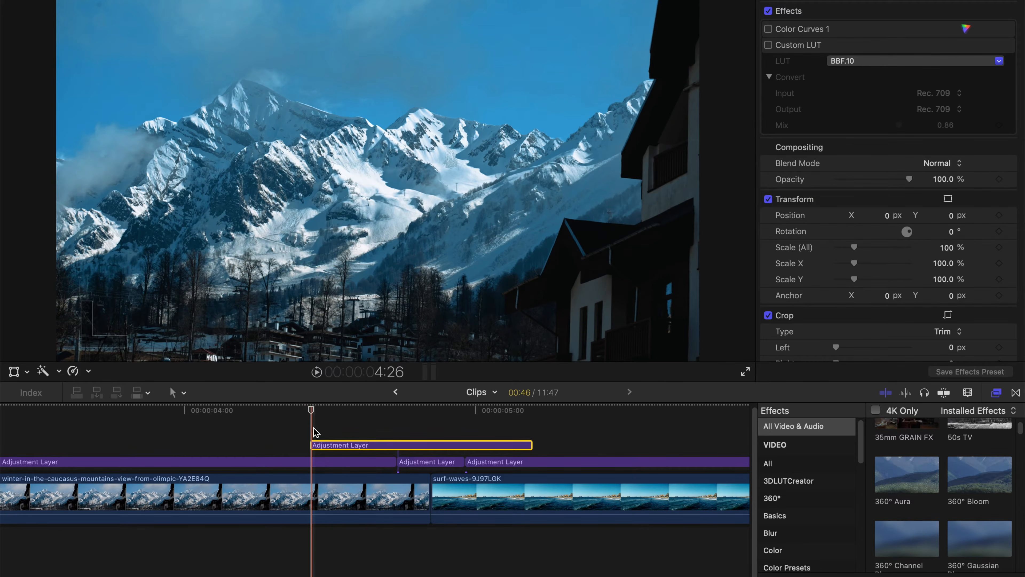
key("super+equal")
key("super+equal")
scroll(314, 429, "right", 3)
left_click(183, 411)
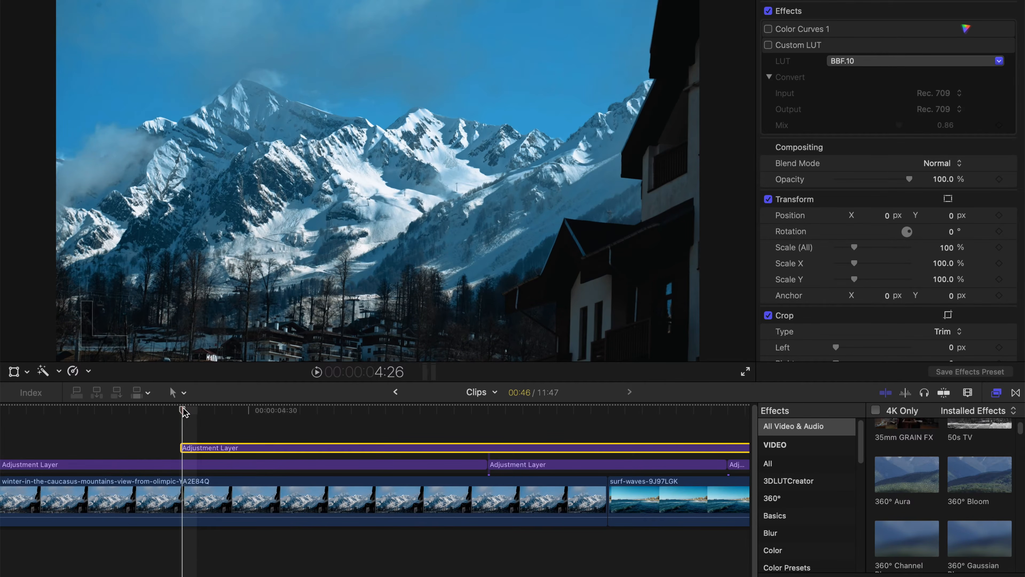
key("super+minus")
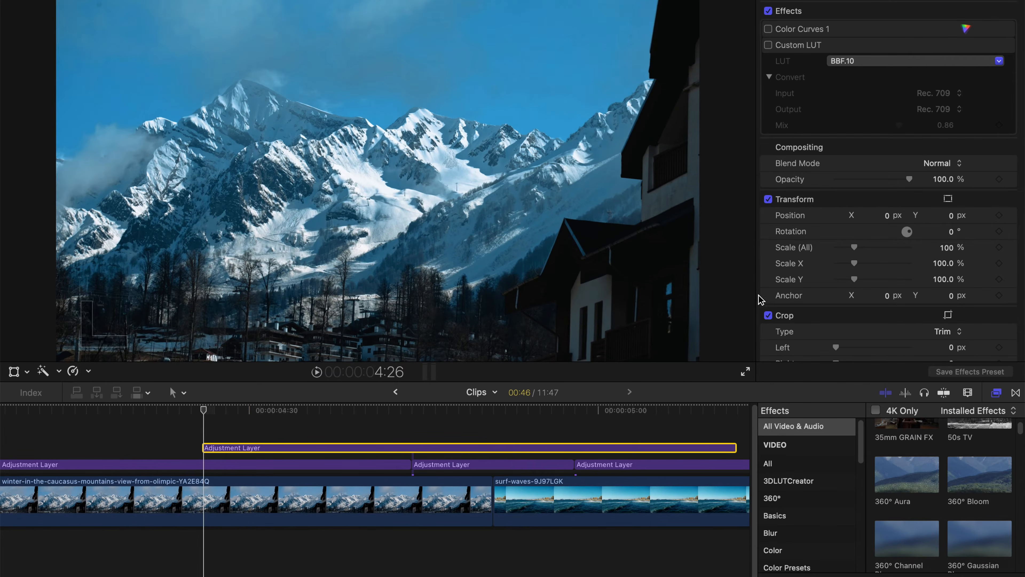
scroll(676, 420, "right", 1)
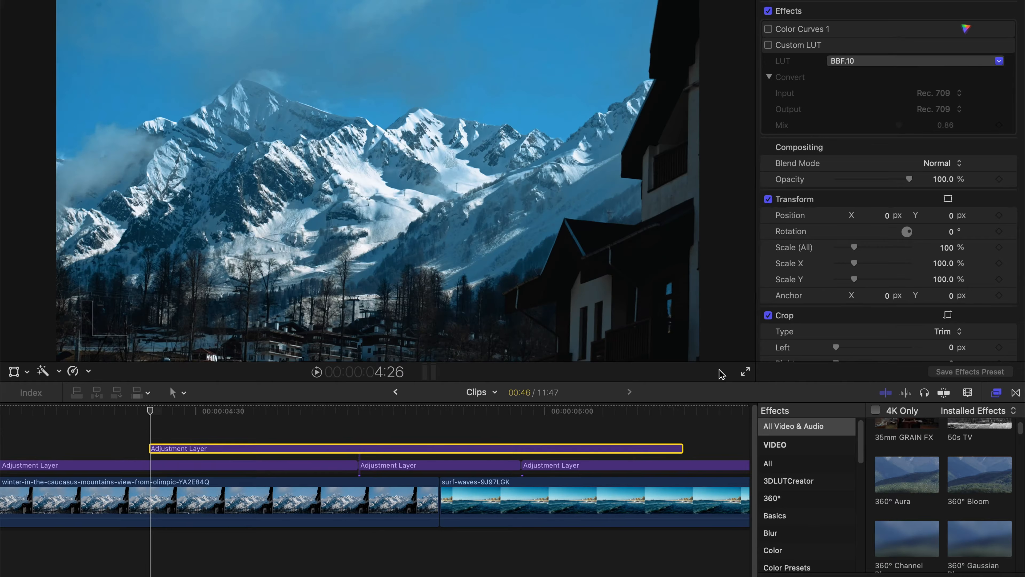
left_click(1000, 215)
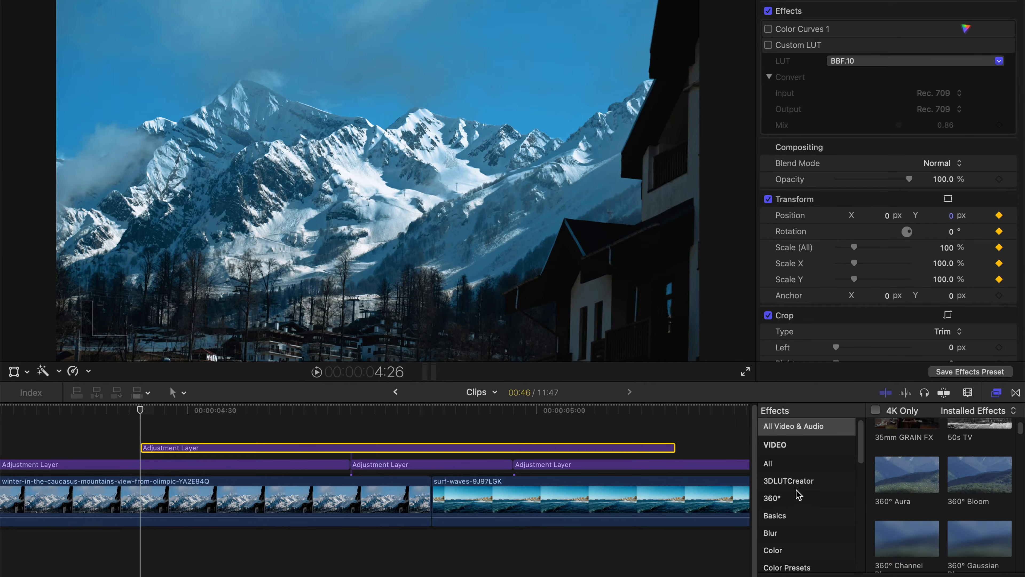
Step: Apply the Zoom blur to the upper adjustment layer and keyframe its Amount and Swirl at 0 at the layer's start
left_click(775, 536)
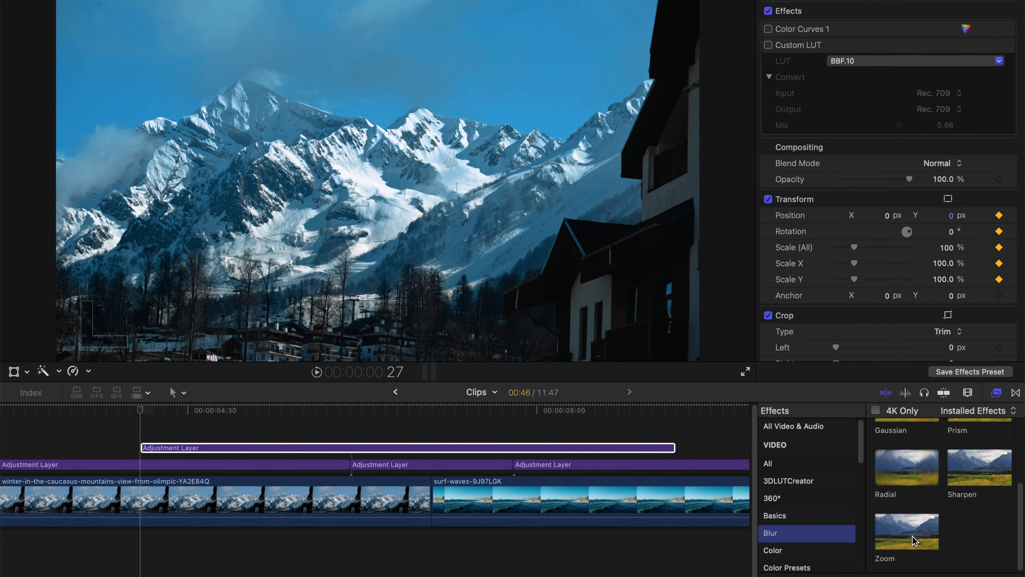
left_click_drag(915, 539, 399, 456)
left_click_drag(380, 160, 382, 155)
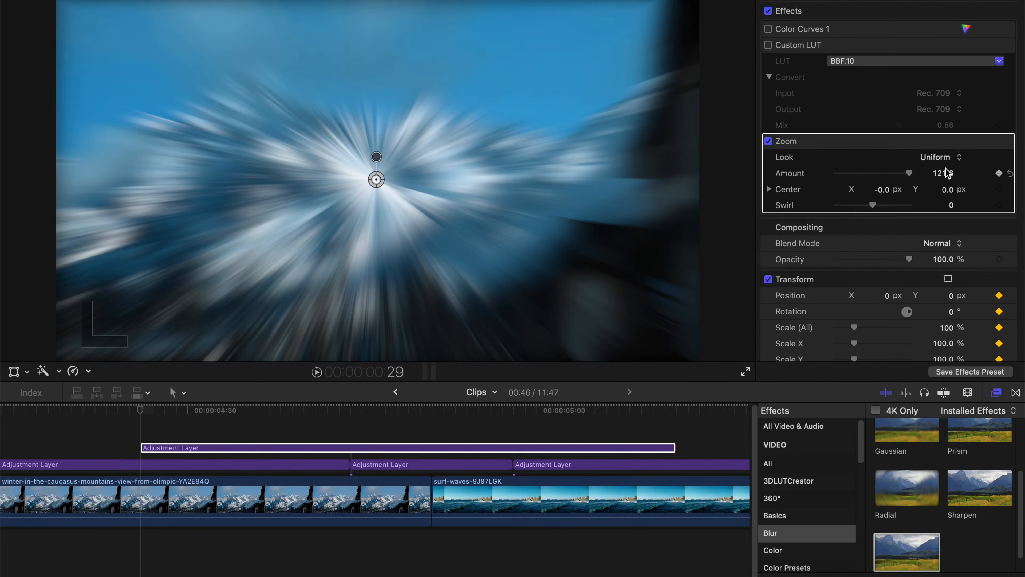
left_click_drag(877, 207, 879, 209)
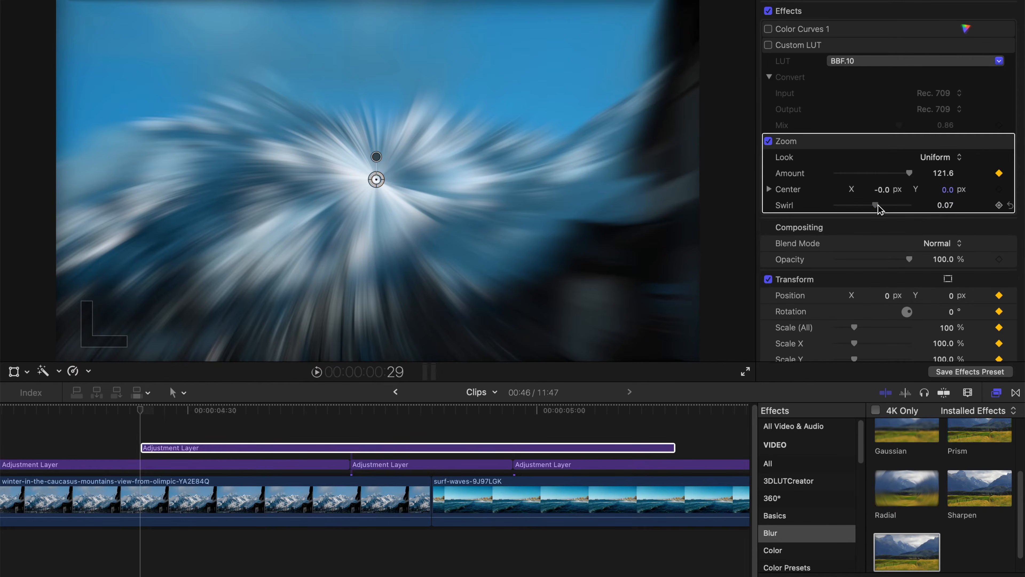
left_click(1010, 205)
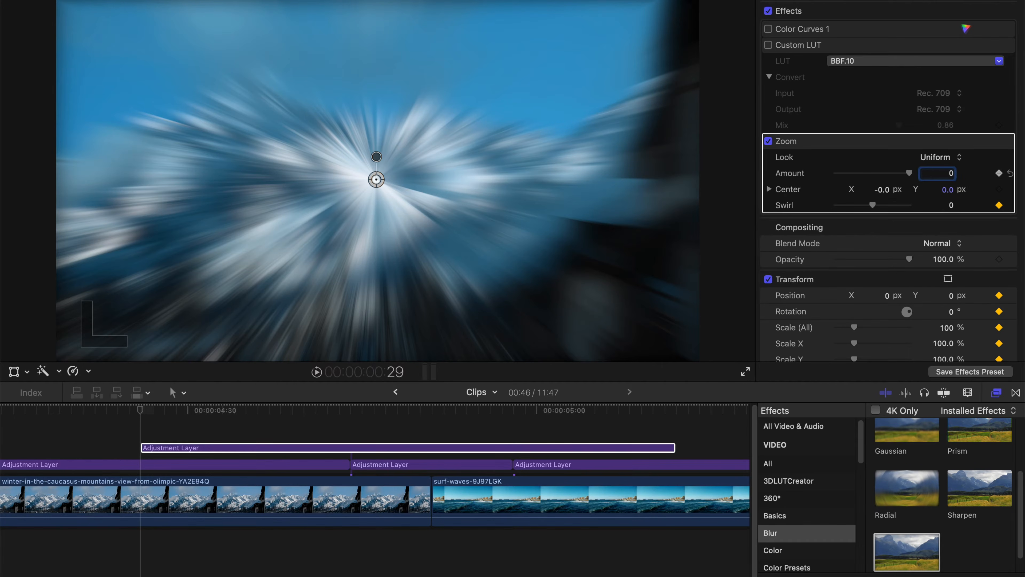
key("Return")
Step: Keyframe the upper adjustment layer's Scale (All) at 100% at 4:33 and at 227% at 4:42
mouse_move(241, 410)
left_mouse_down()
mouse_move(177, 410)
mouse_move(225, 410)
left_mouse_up()
scroll(888, 181, "down", 5)
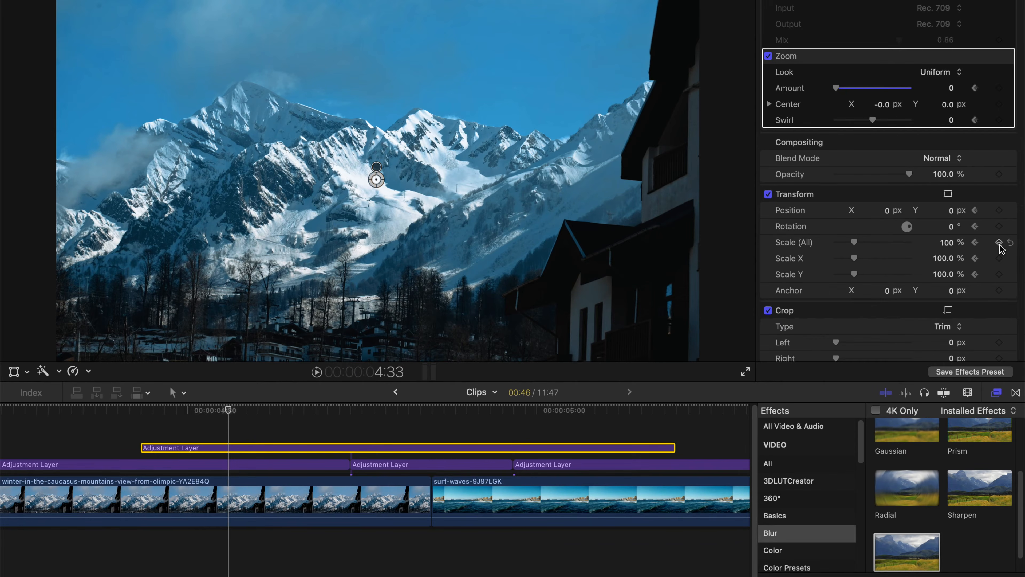
left_click(999, 242)
left_click_drag(322, 409, 332, 409)
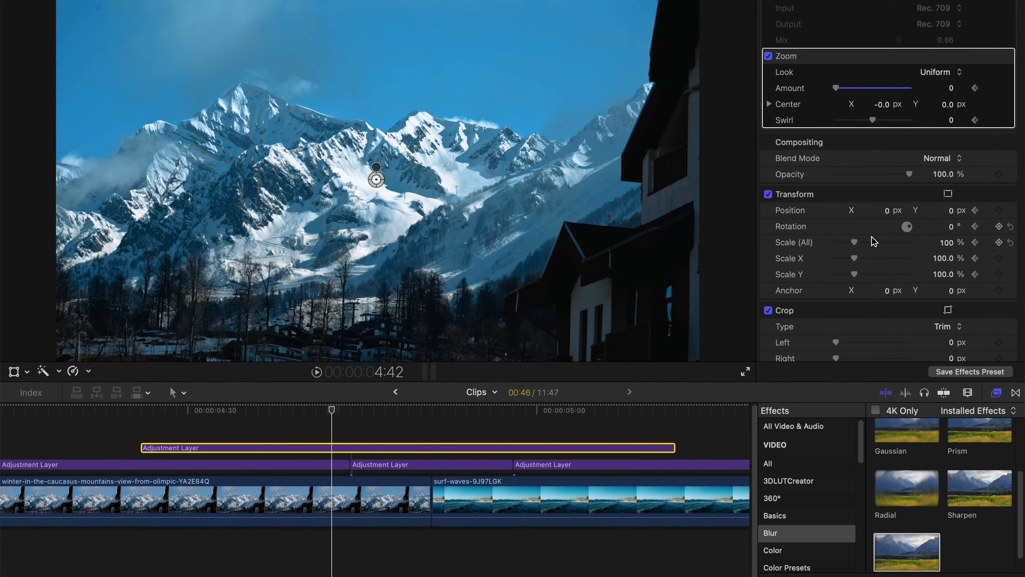
left_click_drag(856, 242, 880, 243)
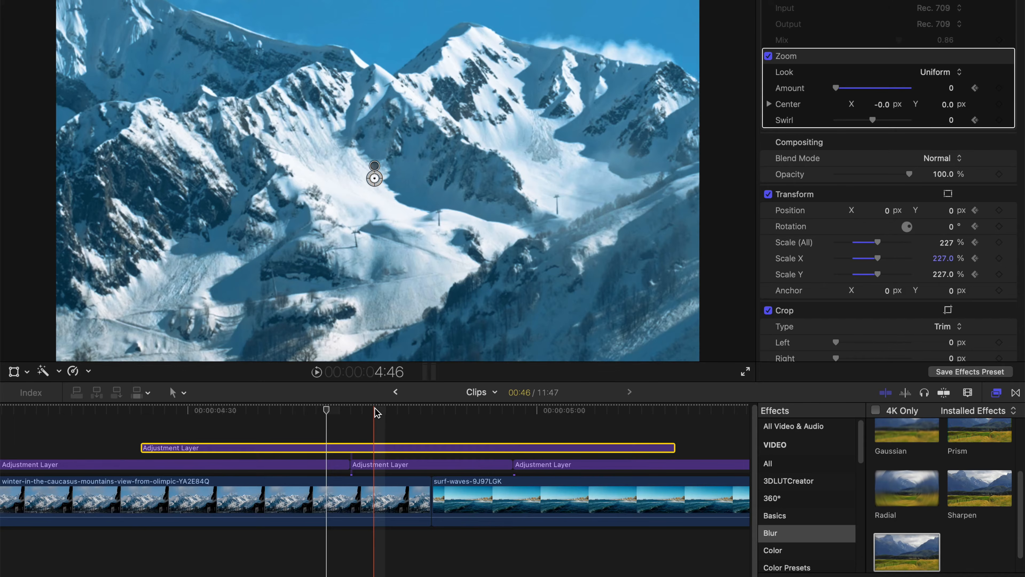
Step: Show the upper adjustment layer's video animation and select the Transform keyframe at 4:33 with the playhead on it
right_click(332, 449)
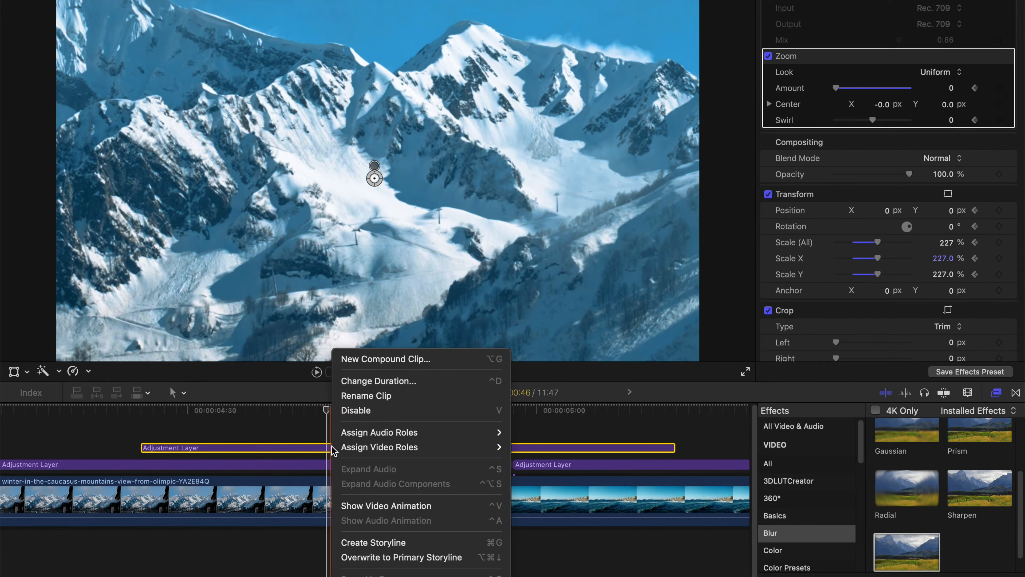
left_click(362, 505)
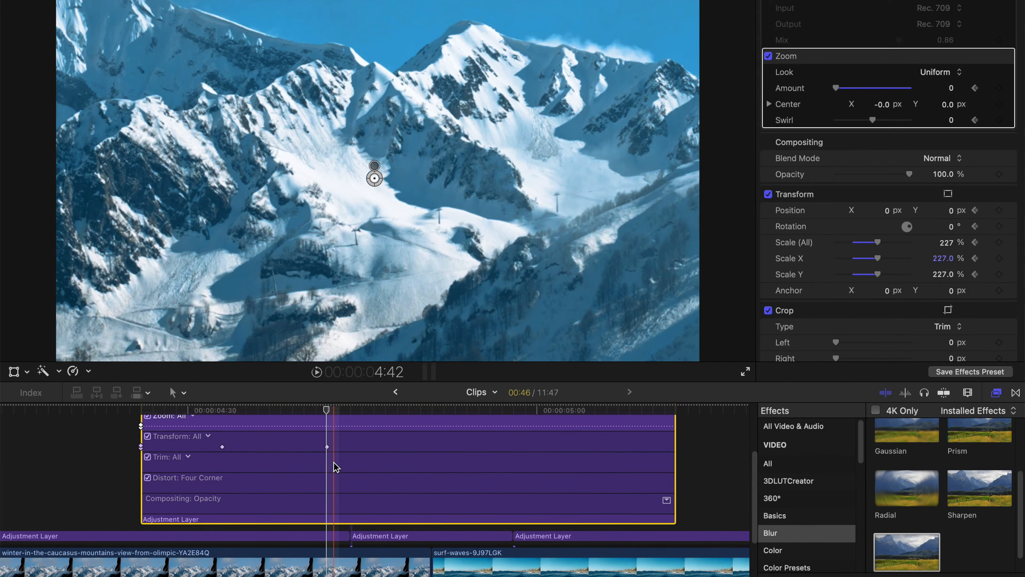
left_click(330, 474)
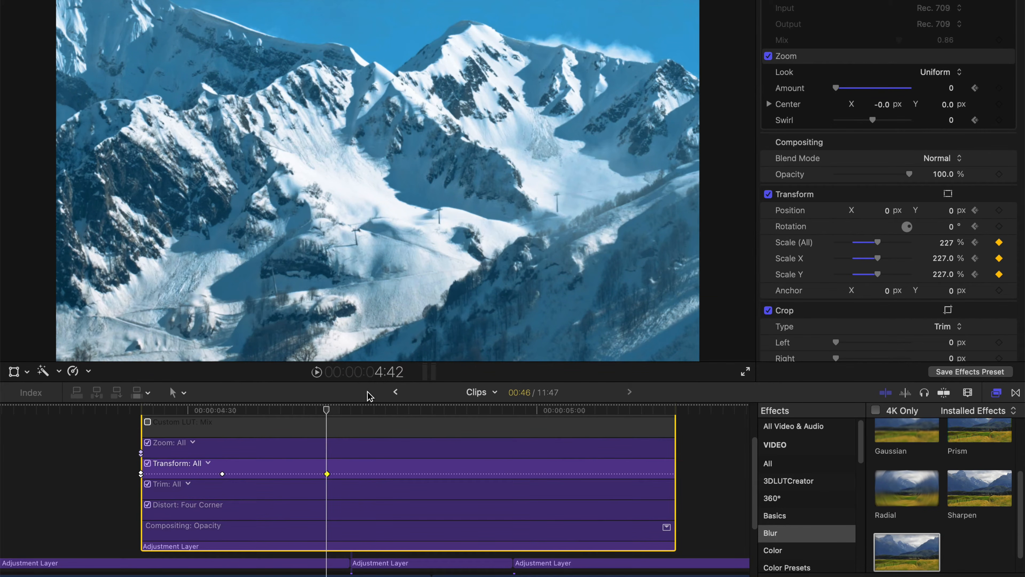
left_click_drag(251, 410, 221, 415)
left_click(222, 474)
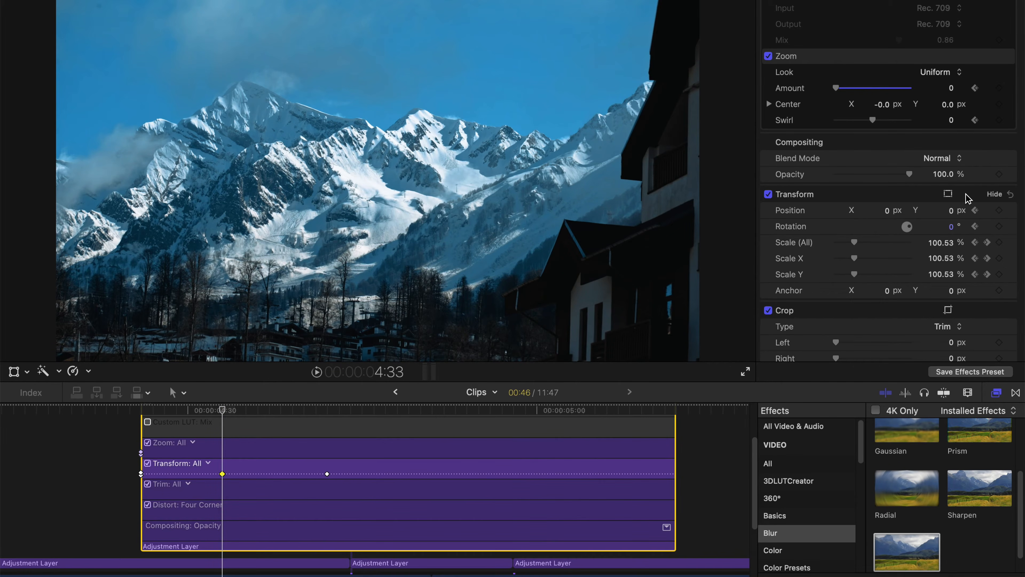
Step: Raise the Zoom blur's Amount to 110 from 4:33 and keyframe its Swirl at 0.61 near the second scale keyframe
scroll(974, 179, "up", 3)
left_click_drag(836, 139, 901, 146)
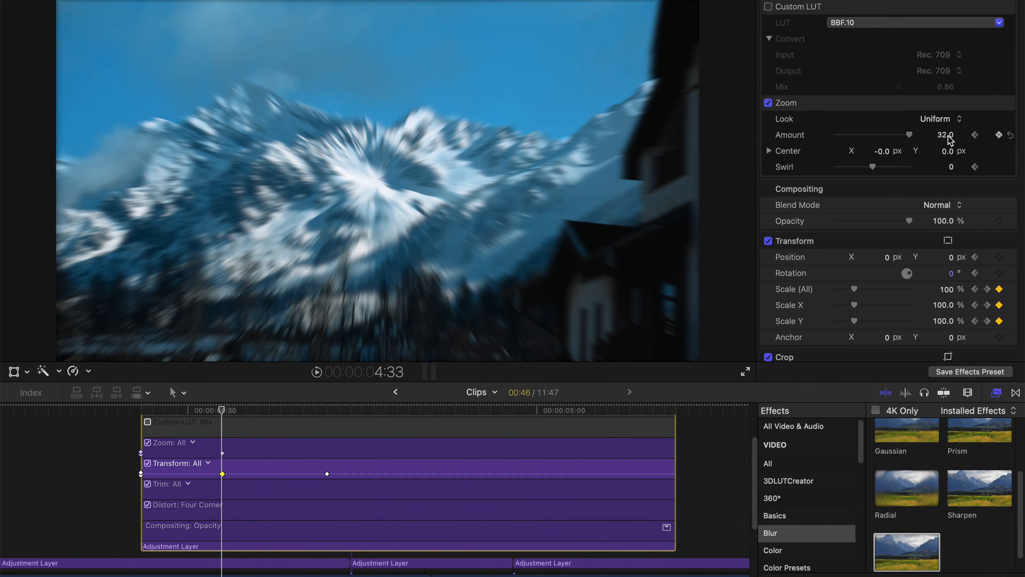
left_click_drag(945, 134, 945, 135)
left_click_drag(323, 410, 329, 414)
left_click_drag(875, 167, 898, 172)
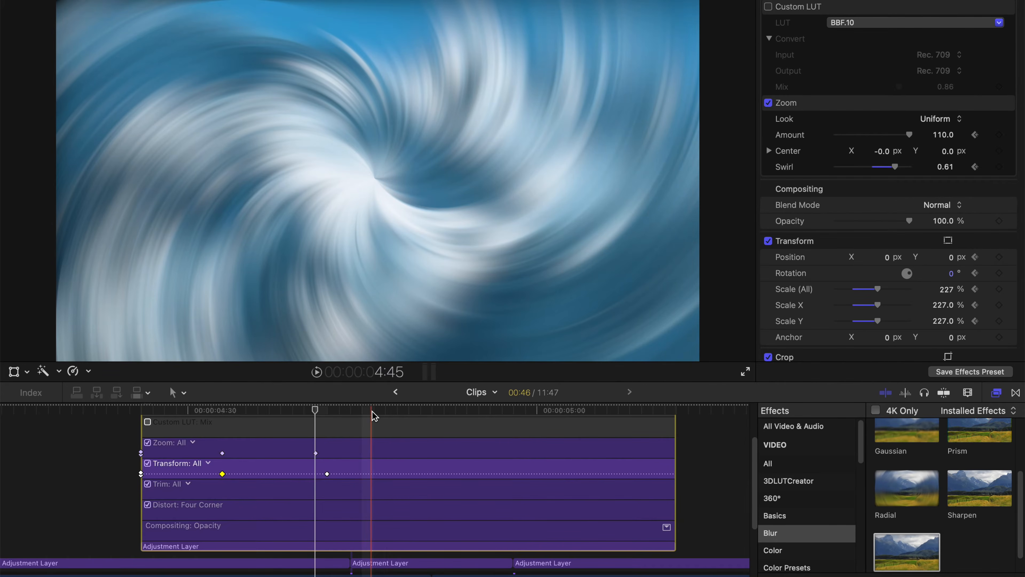
left_click(375, 412)
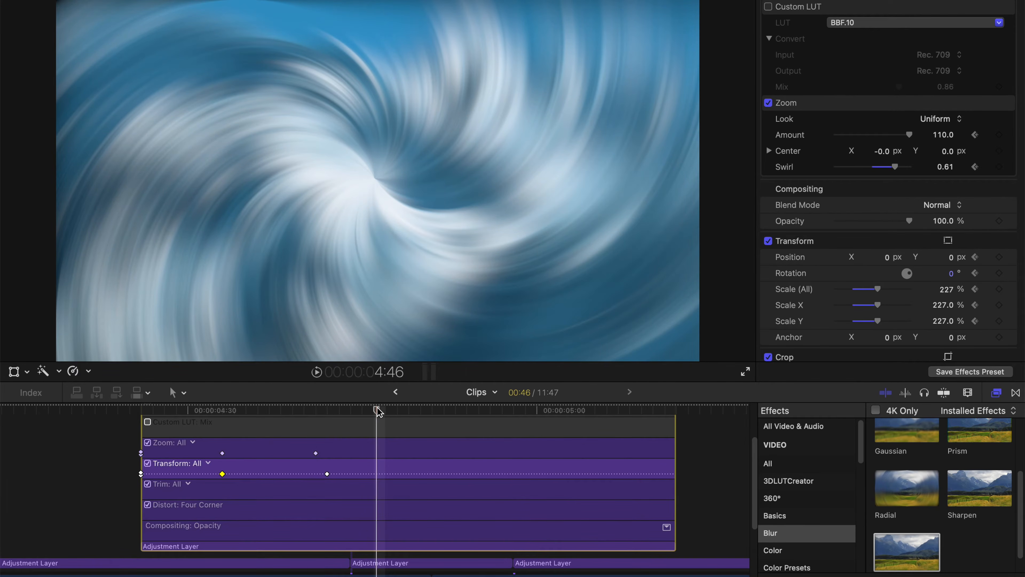
Step: Keyframe the Zoom blur's Swirl at 0 at 4:54 on the upper adjustment layer
scroll(381, 493, "down", 3)
scroll(382, 461, "up", 2)
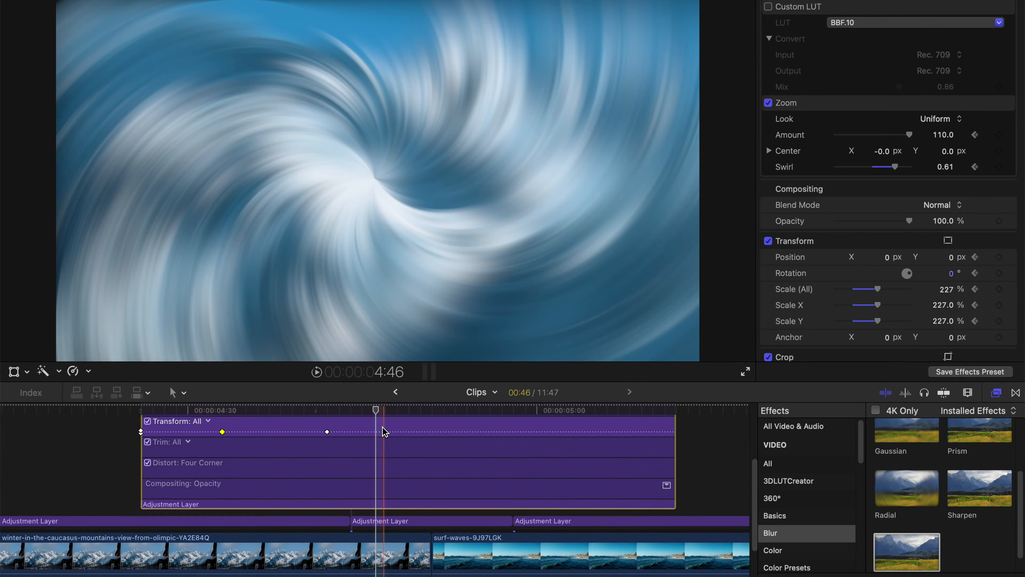
left_click_drag(378, 410, 470, 410)
scroll(447, 449, "up", 2)
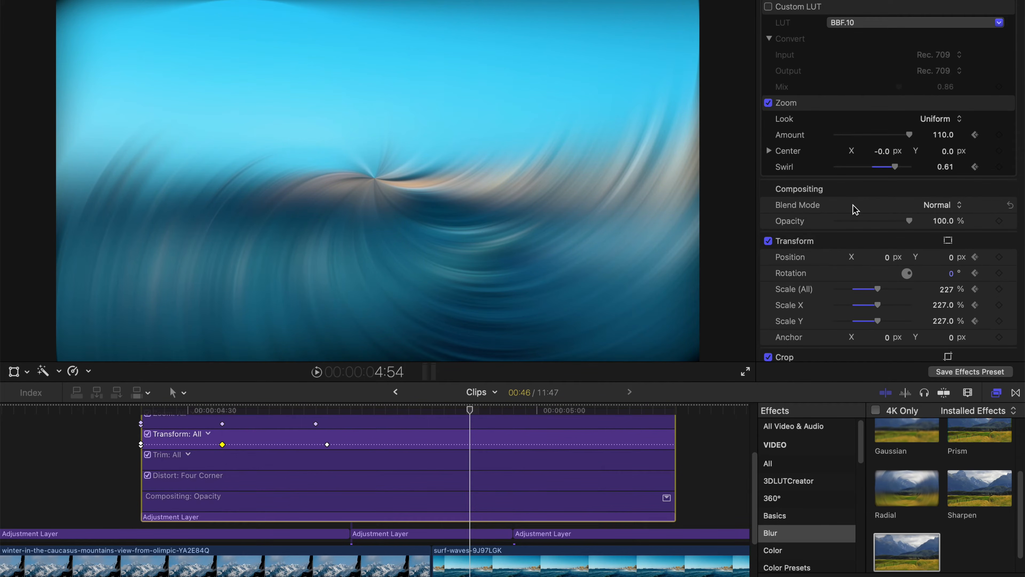
left_click_drag(895, 168, 873, 167)
left_click(943, 166)
type("0")
key("Return")
Step: Keyframe the Zoom blur's Amount at 0 and the upper adjustment layer's Scale (All) at 100% at 5:01
left_click_drag(466, 410, 550, 415)
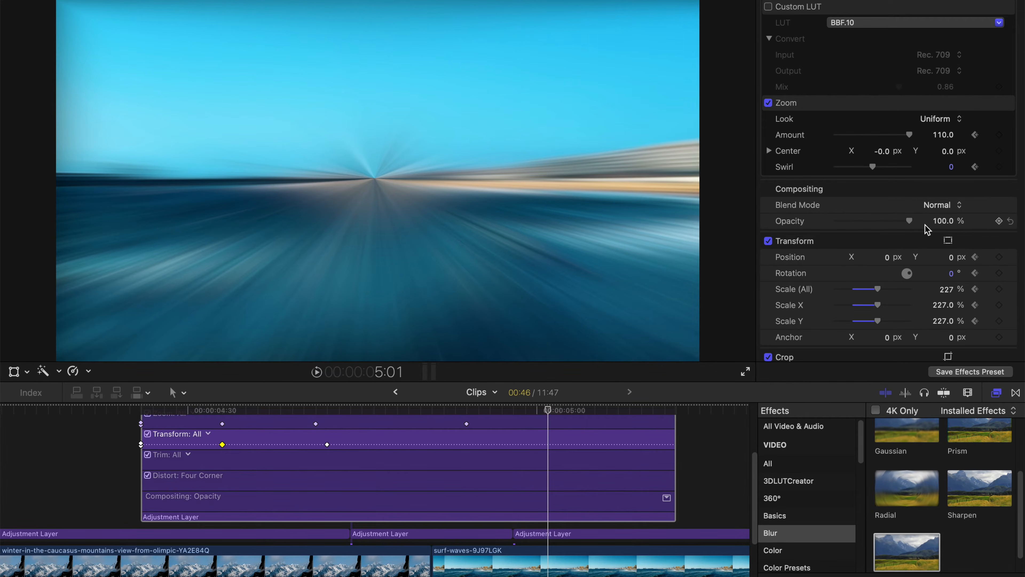
scroll(889, 251, "down", 2)
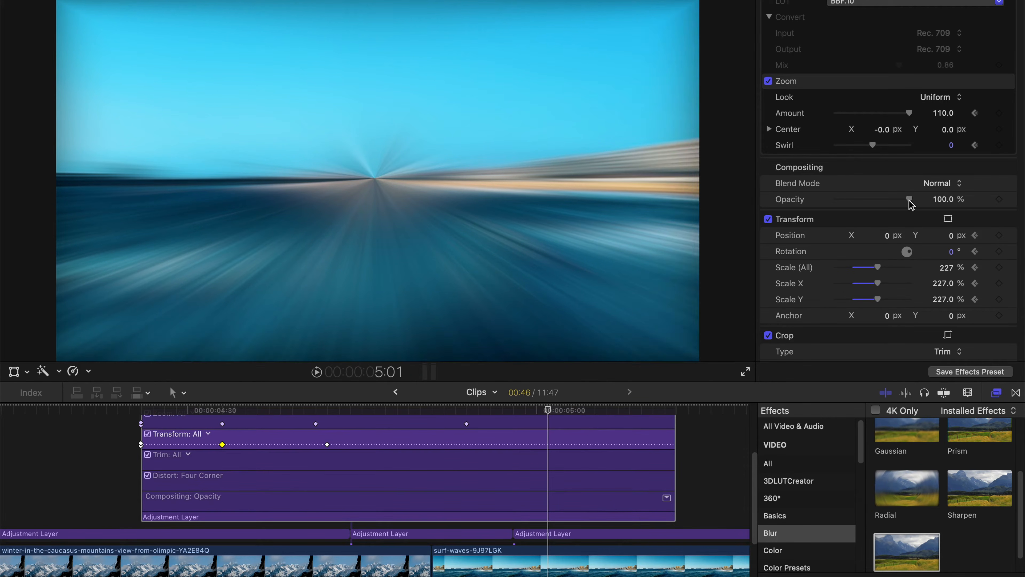
left_click_drag(911, 115, 908, 115)
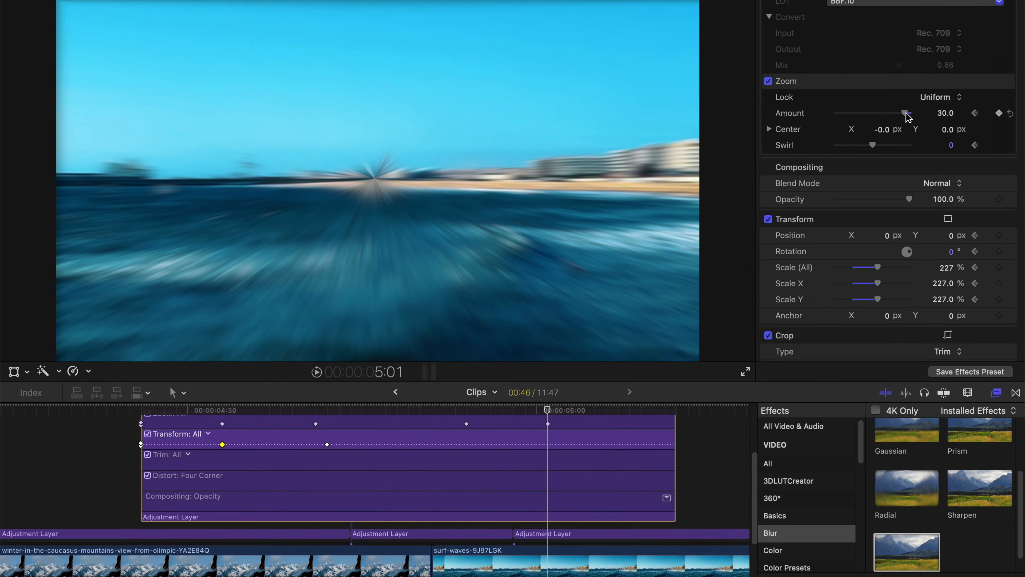
left_click(947, 114)
type("0")
key("Return")
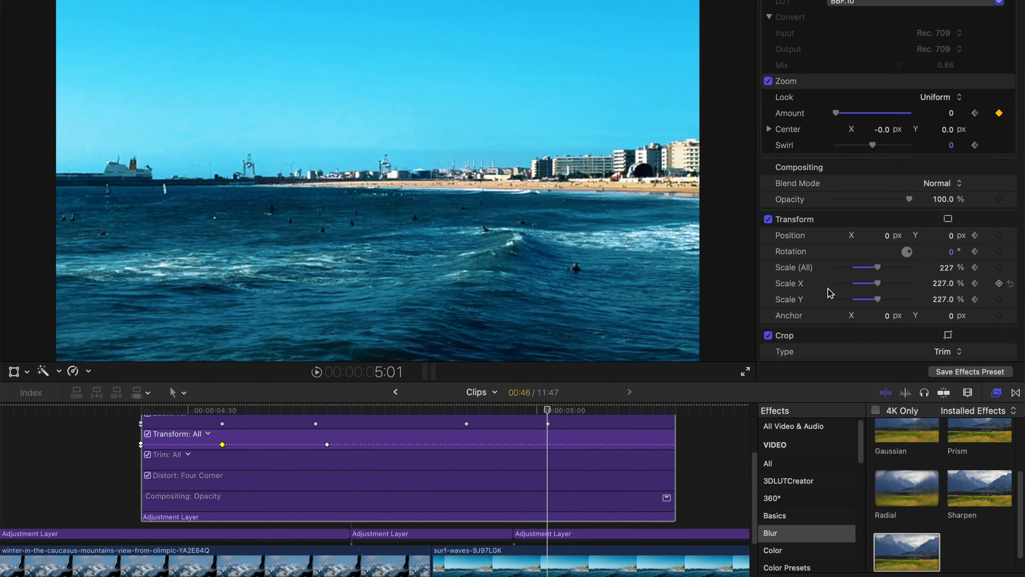
left_click_drag(878, 269, 871, 270)
type("100")
key("Return")
Step: Play the zoom transition over the cut repeatedly, starting just before the upper adjustment layer
scroll(564, 414, "up", 3)
key("super+minus")
scroll(542, 448, "right", 3)
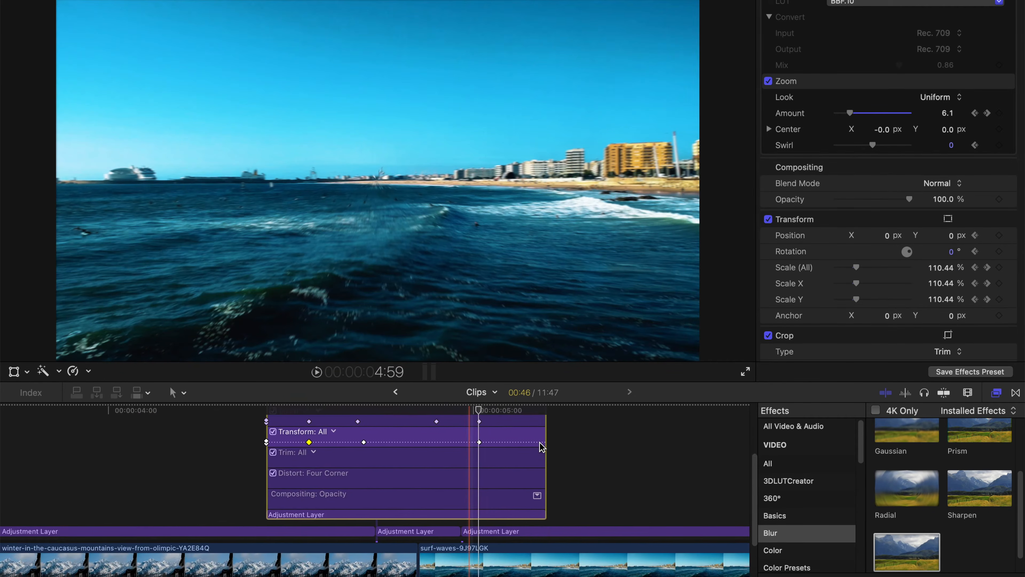
scroll(541, 447, "down", 3)
scroll(540, 447, "up", 1)
left_click(281, 410)
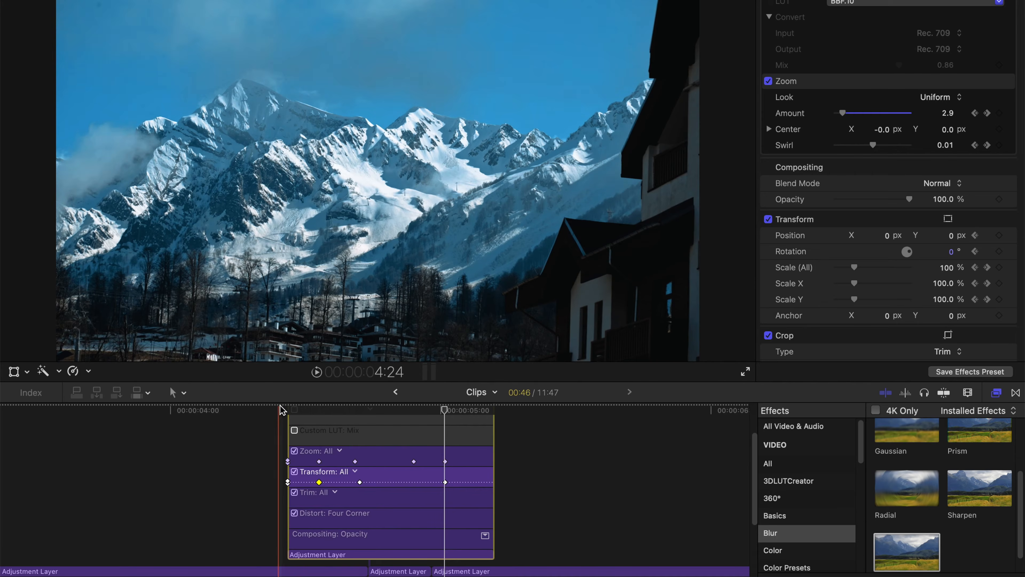
scroll(282, 410, "down", 2)
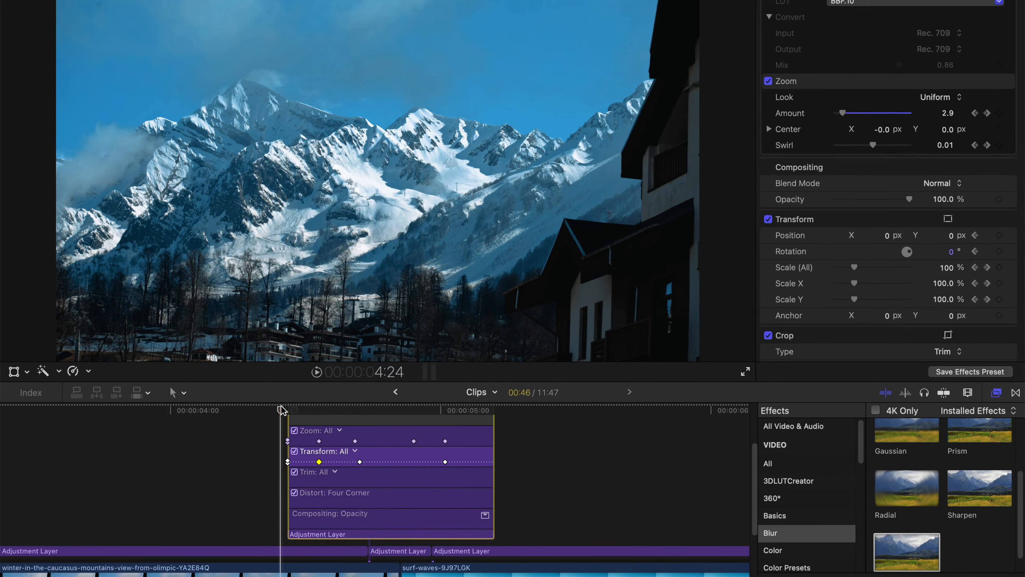
key("space")
left_click(272, 410)
key("space")
left_click(272, 410)
key("space")
key("space")
key("super+minus")
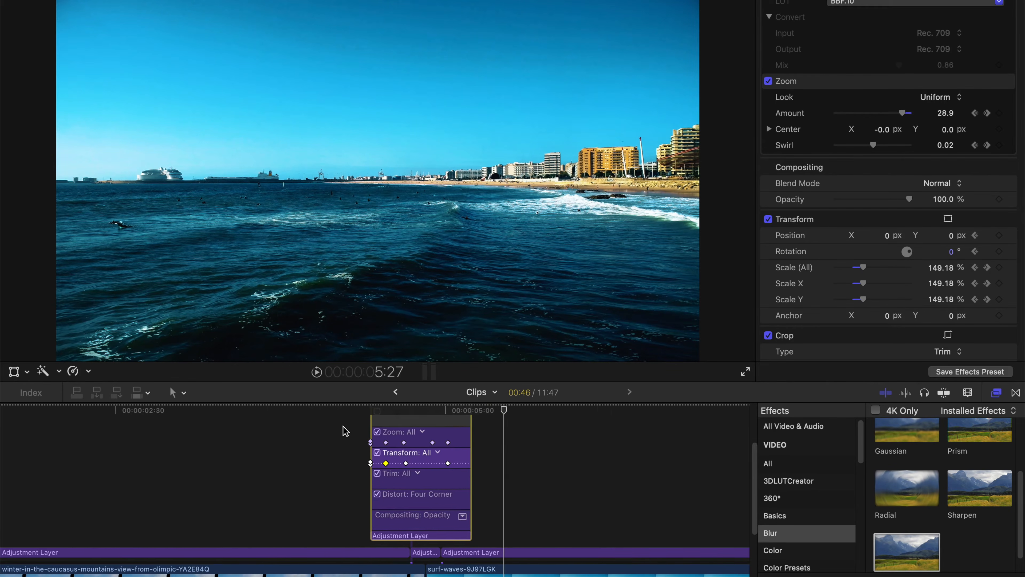
Step: Select the Zoom keyframe near 4:41 for inspection and hide the upper adjustment layer's video animation
key("super+equal")
key("super+equal")
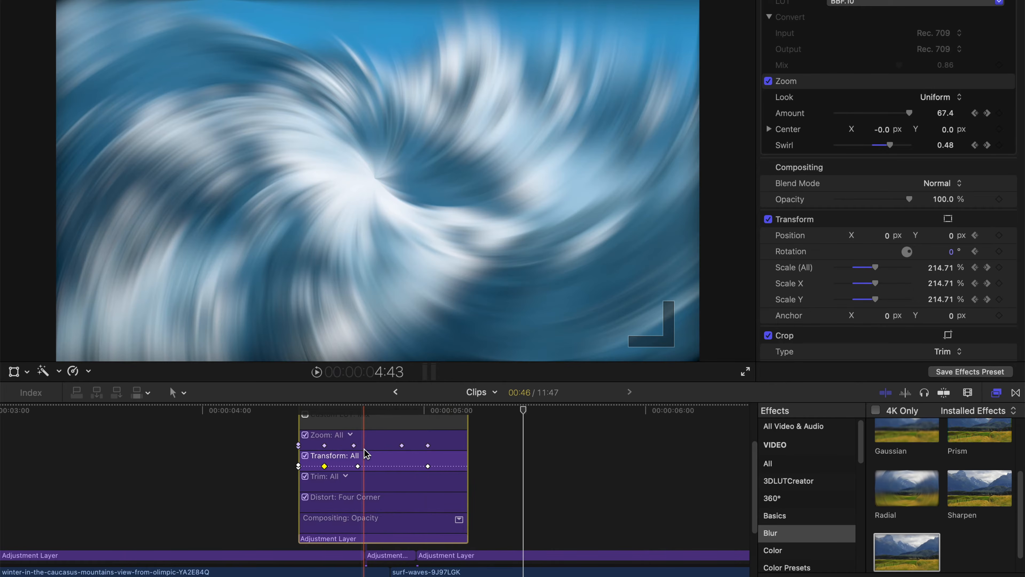
mouse_move(355, 447)
left_mouse_down()
mouse_move(367, 445)
mouse_move(355, 447)
left_mouse_up()
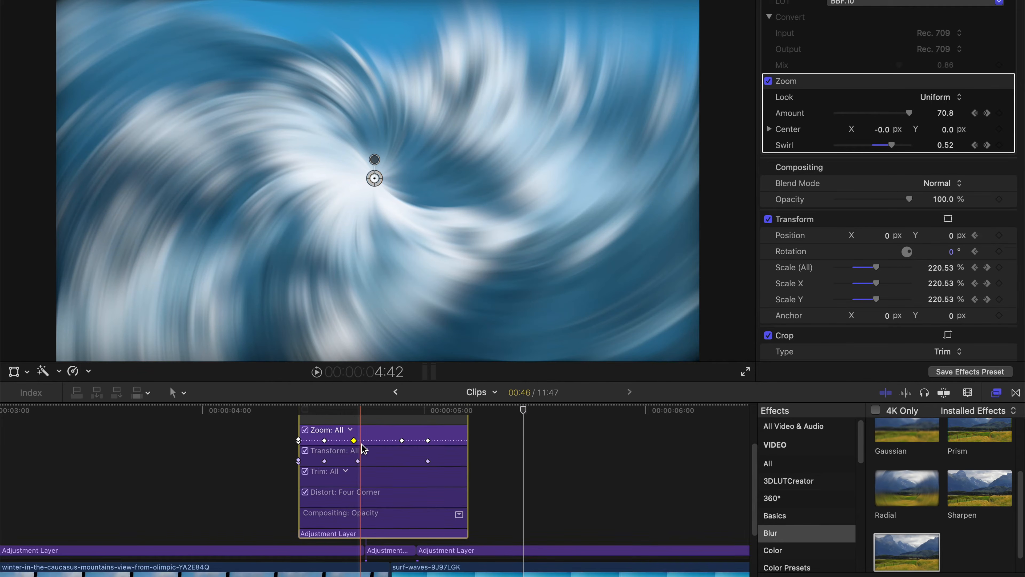
scroll(366, 449, "down", 3)
scroll(367, 447, "up", 6)
left_click(306, 440)
scroll(299, 432, "down", 5)
Step: Review the finished transition by playing the timeline from 4:24 past the end of the upper adjustment layer
left_click(295, 420)
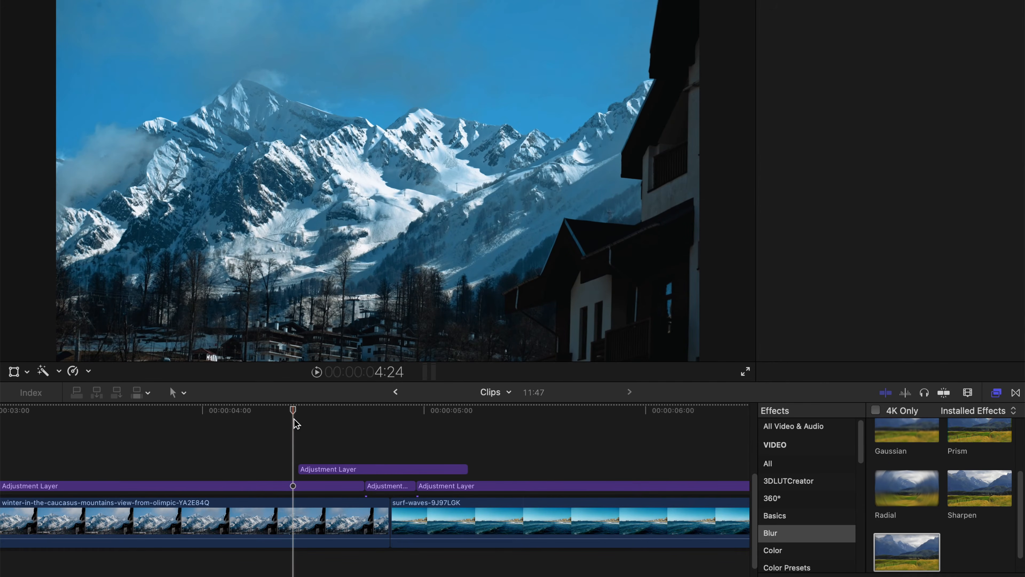
scroll(294, 429, "down", 2)
key("super+equal")
scroll(298, 438, "up", 4)
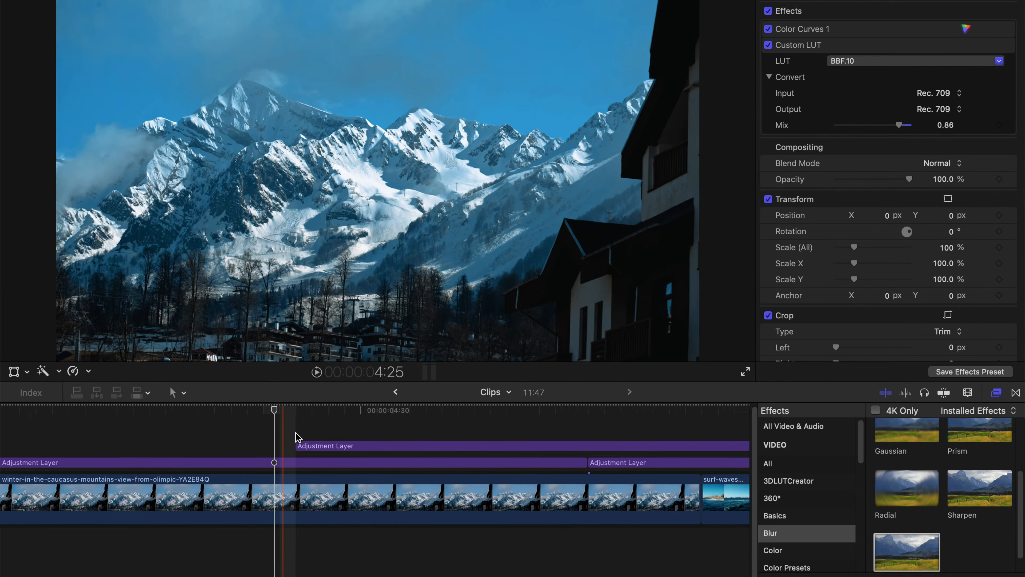
scroll(298, 436, "right", 5)
scroll(298, 436, "down", 4)
left_click(122, 412)
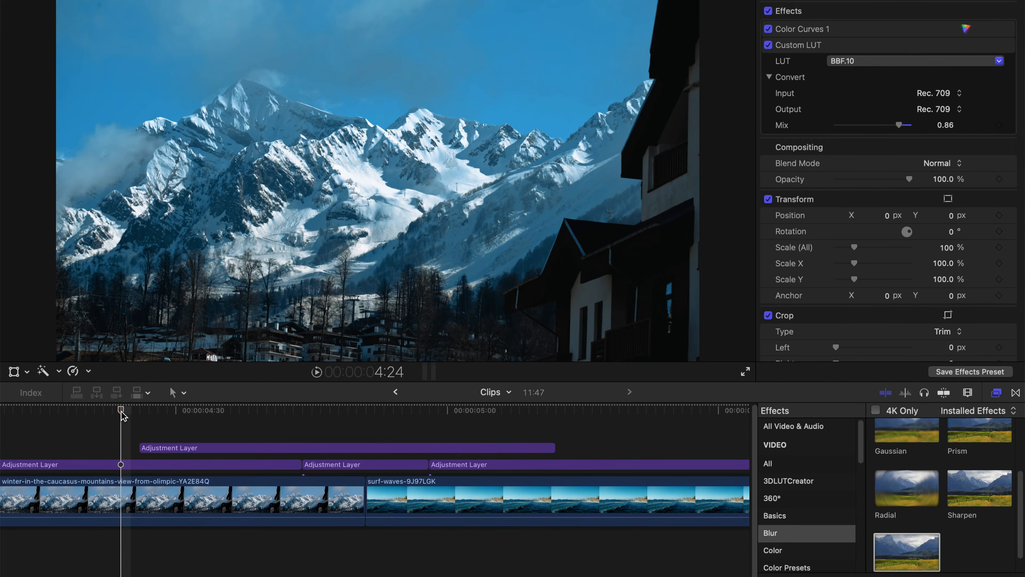
key("space")
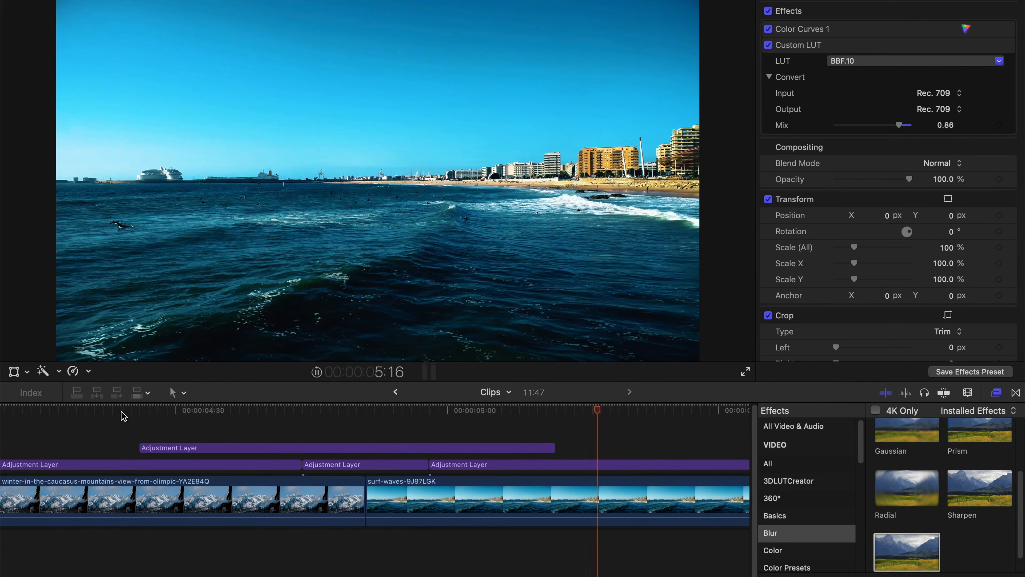
key("space")
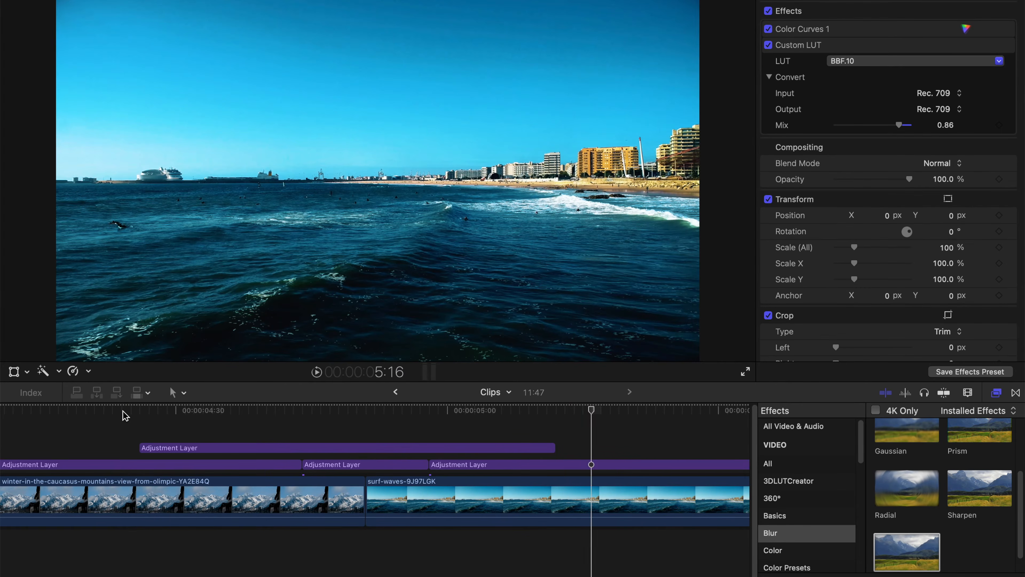
Step: Show the upper adjustment layer's video animation, delete the two Zoom keyframes near 4:41 and 4:54, and play the transition from 4:22
left_click(300, 416)
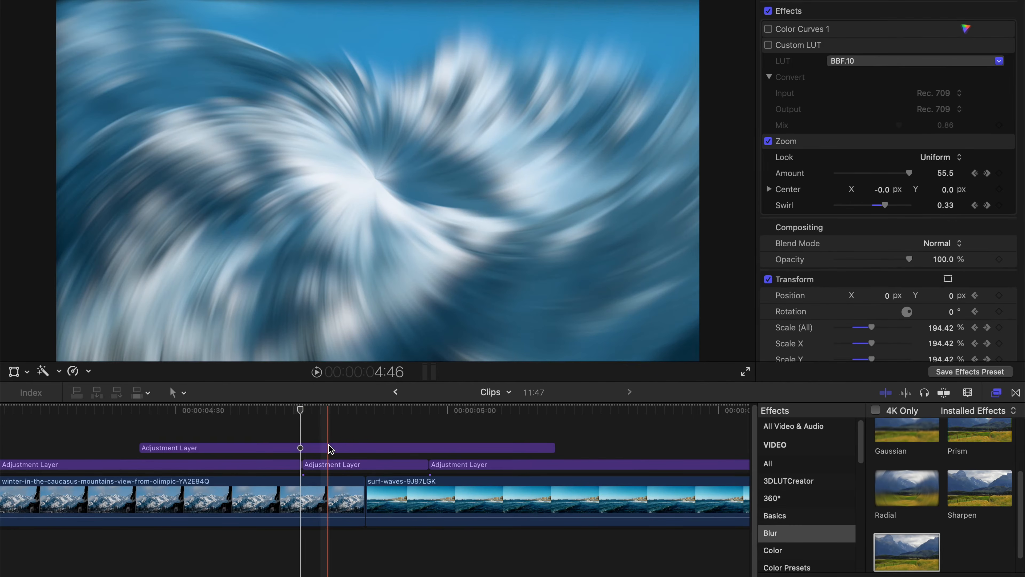
right_click(330, 448)
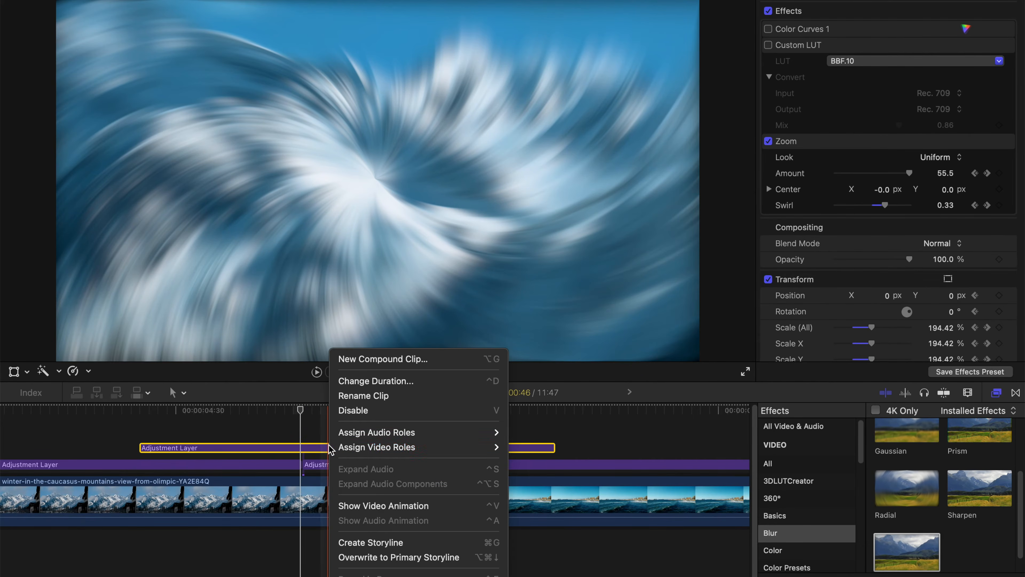
left_click(383, 510)
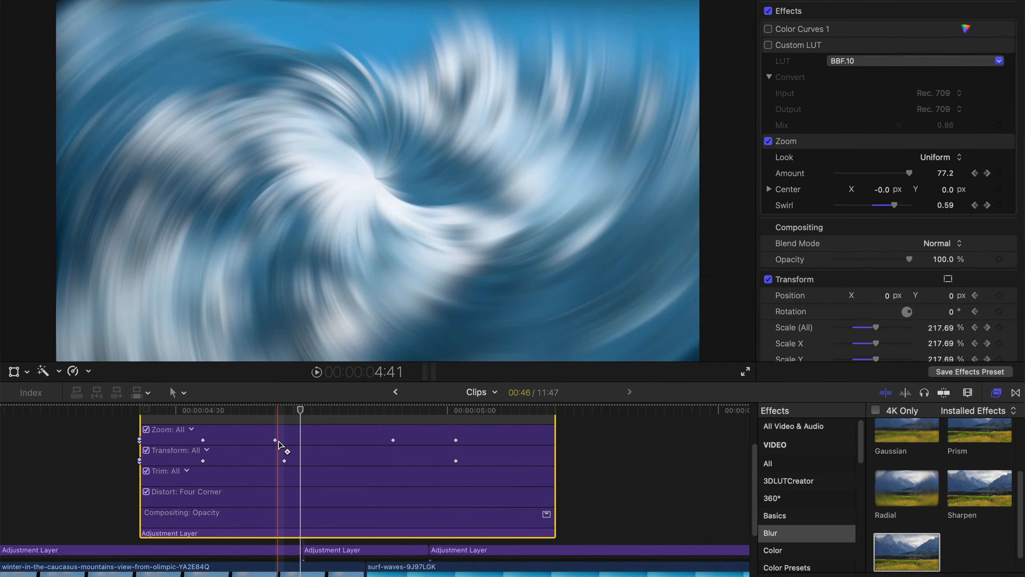
left_click_drag(276, 440, 396, 444)
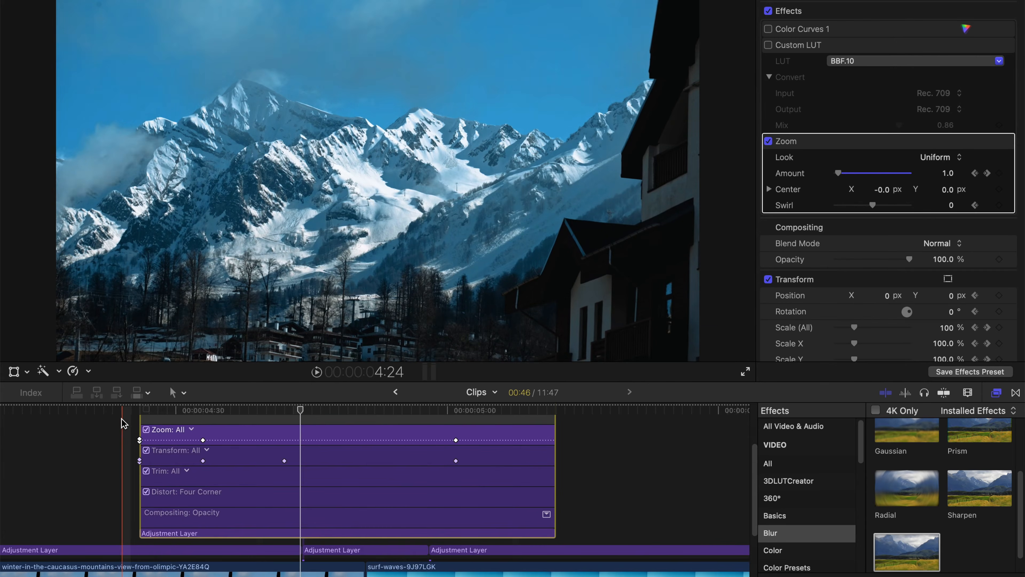
left_click(105, 410)
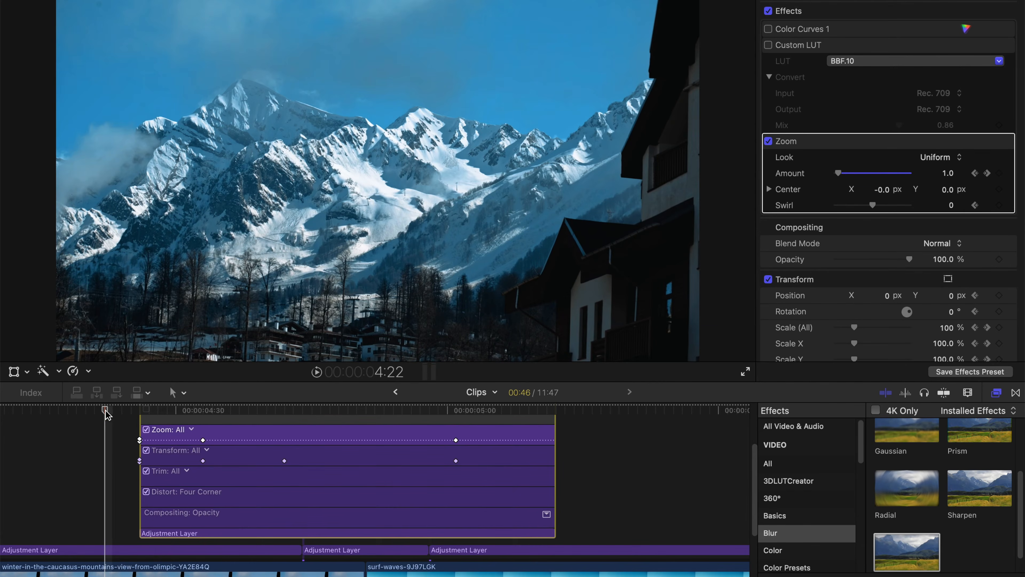
key("space")
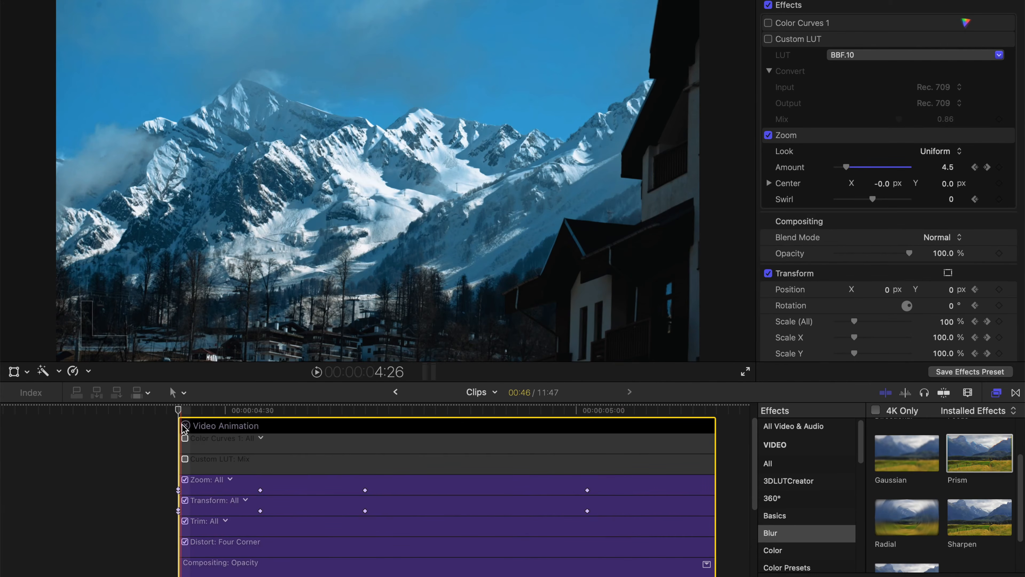
Step: Apply the Prism effect to the upper adjustment layer and show the layer's video animation
key("ctrl+v")
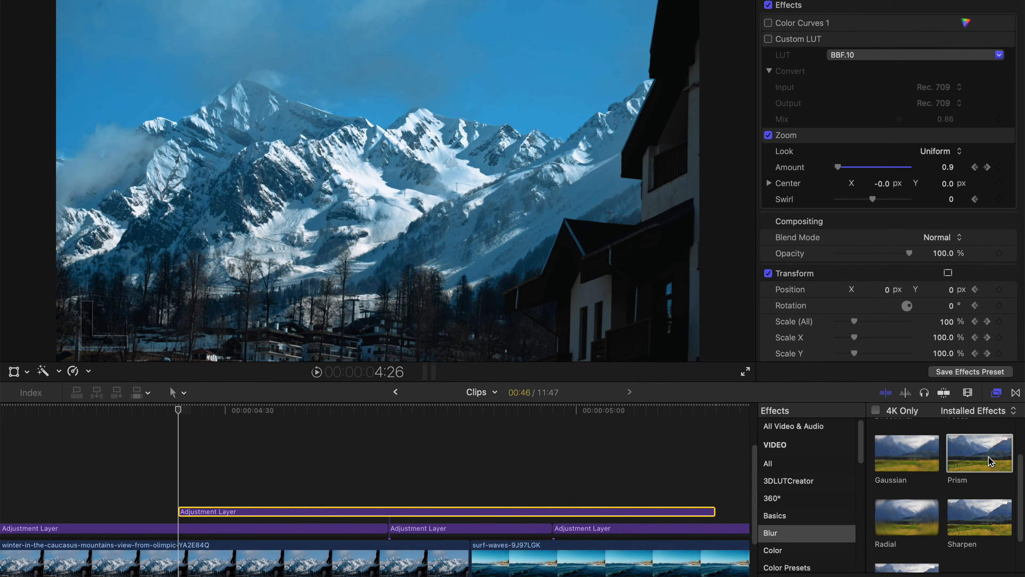
left_click_drag(990, 461, 225, 505)
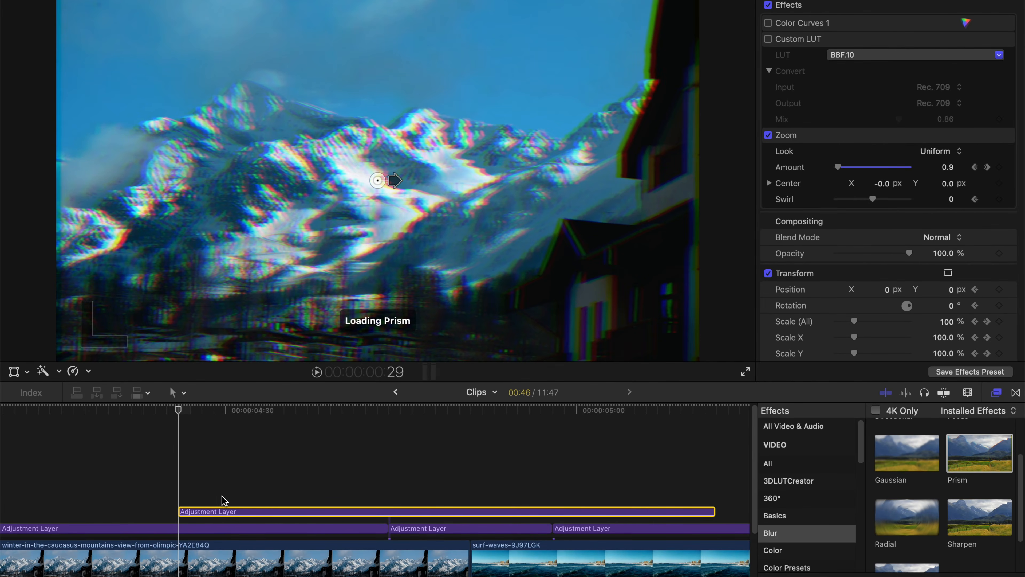
right_click(191, 513)
left_click(210, 504)
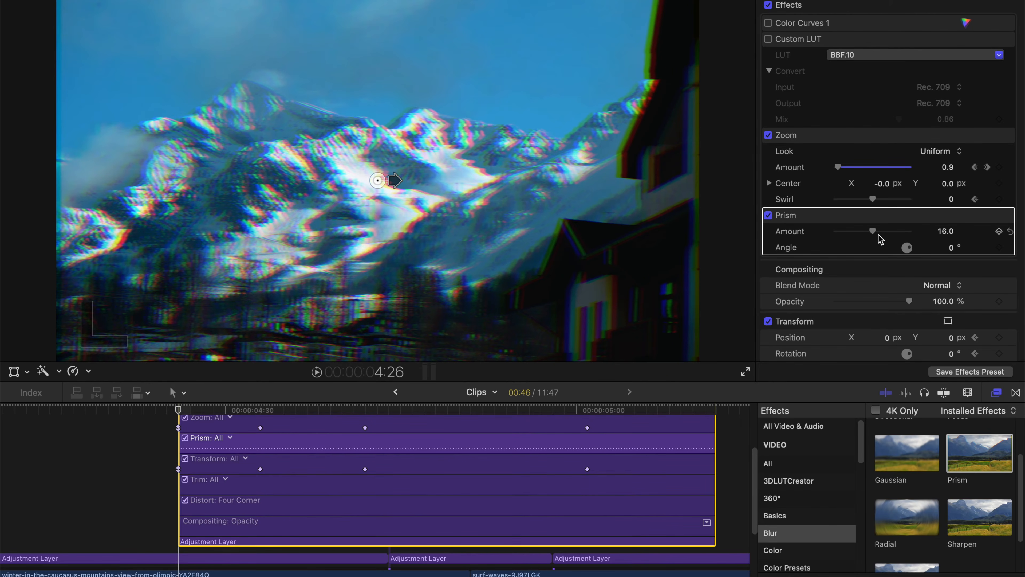
Step: Keyframe Prism's Amount and Angle at 0 at 4:26, and raise its Amount to 32 at 4:33
left_click(999, 232)
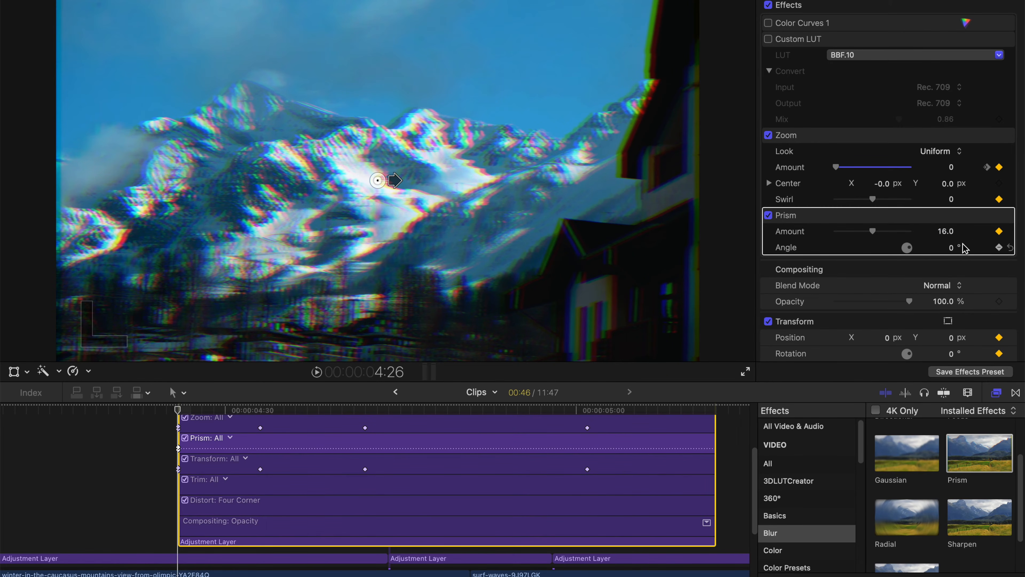
left_click_drag(874, 234, 800, 235)
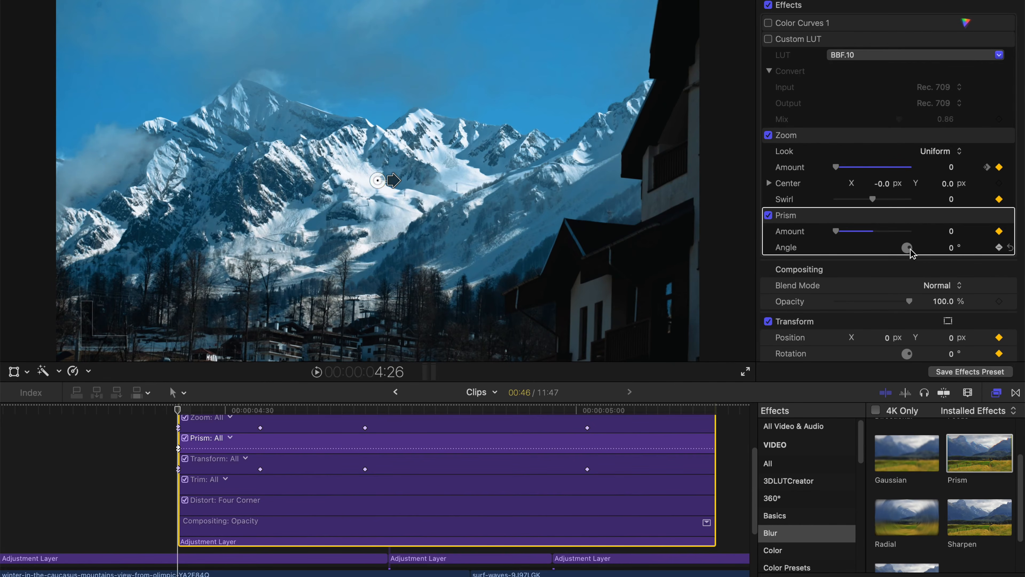
left_click_drag(314, 408, 263, 415)
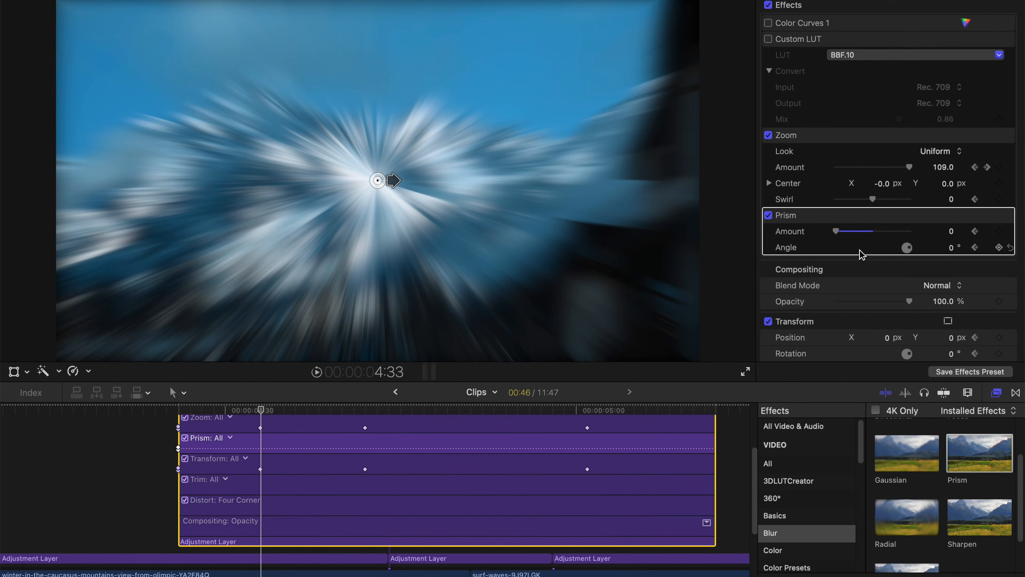
left_click_drag(837, 233, 921, 243)
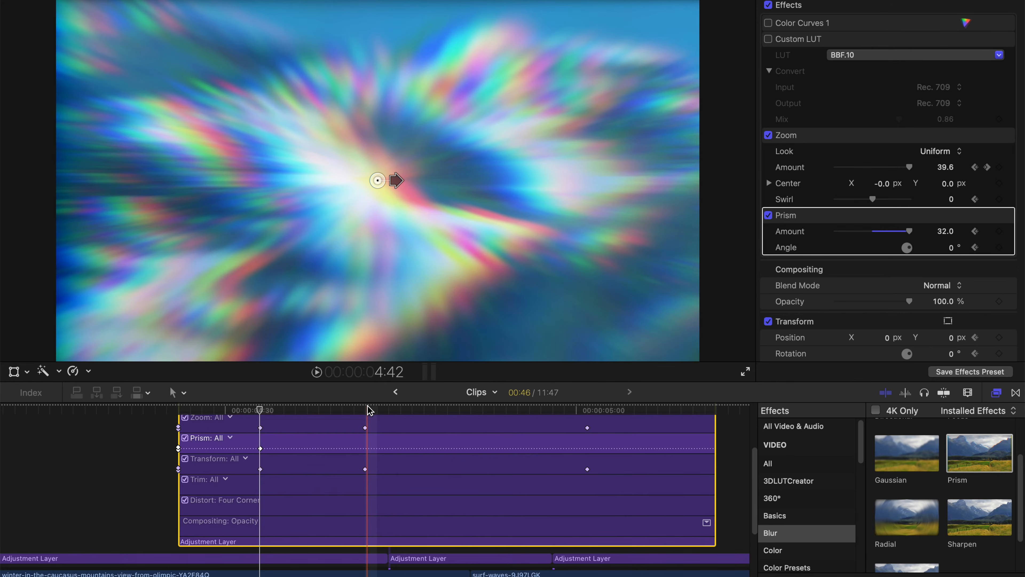
Step: Keyframe Prism's Angle at 226.9° at 4:42 and 56.5° near 4:53, and enter a new Prism Amount at 5:01
left_click(368, 409)
left_click_drag(908, 248, 904, 257)
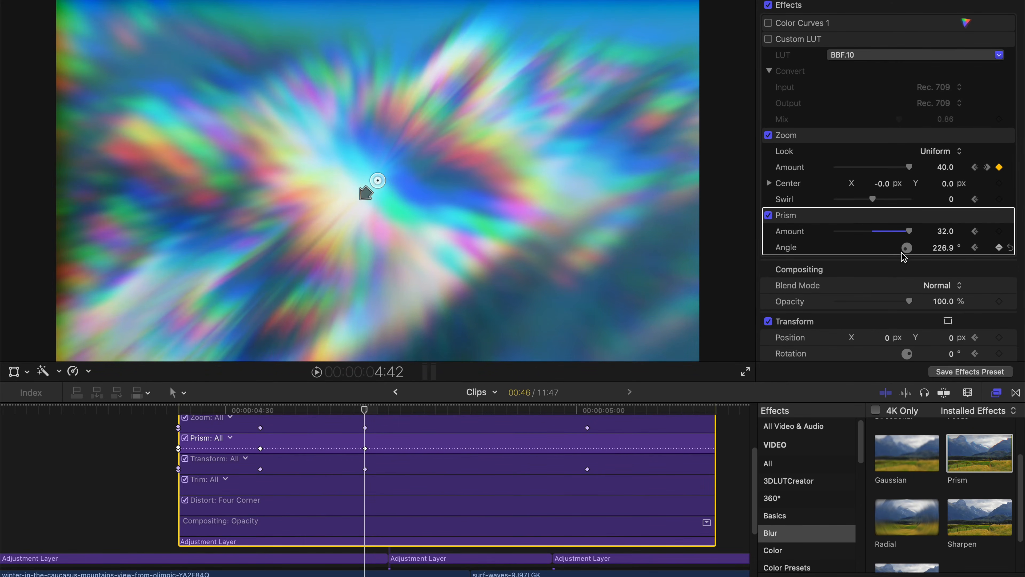
left_click(441, 410)
left_click_drag(440, 410, 499, 410)
left_click_drag(916, 259, 910, 247)
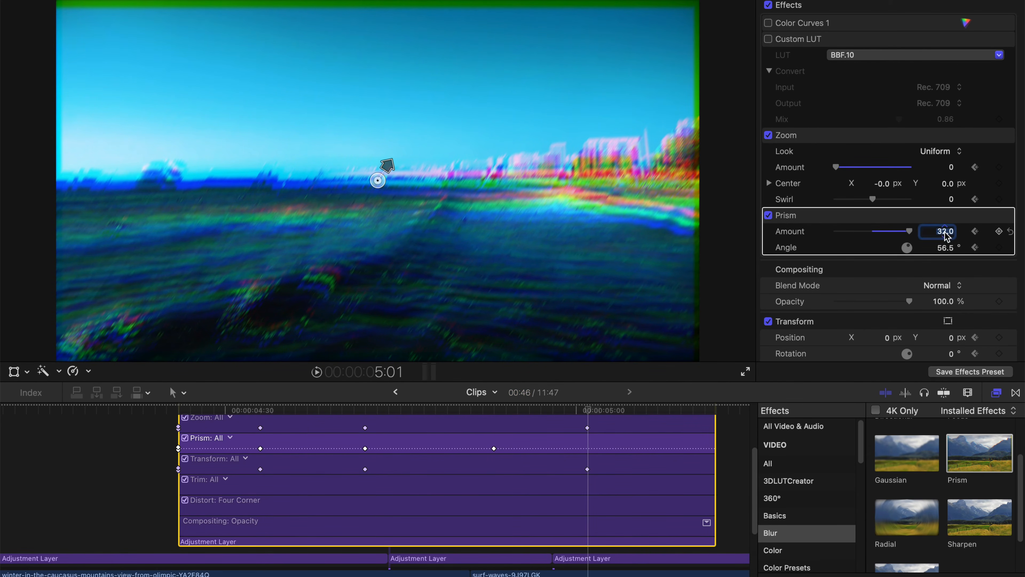
key("Return")
Step: Hide the upper adjustment layer's video animation and play the transition with Prism from before the layer's start
key("super+minus")
key("super+minus")
key("super+minus")
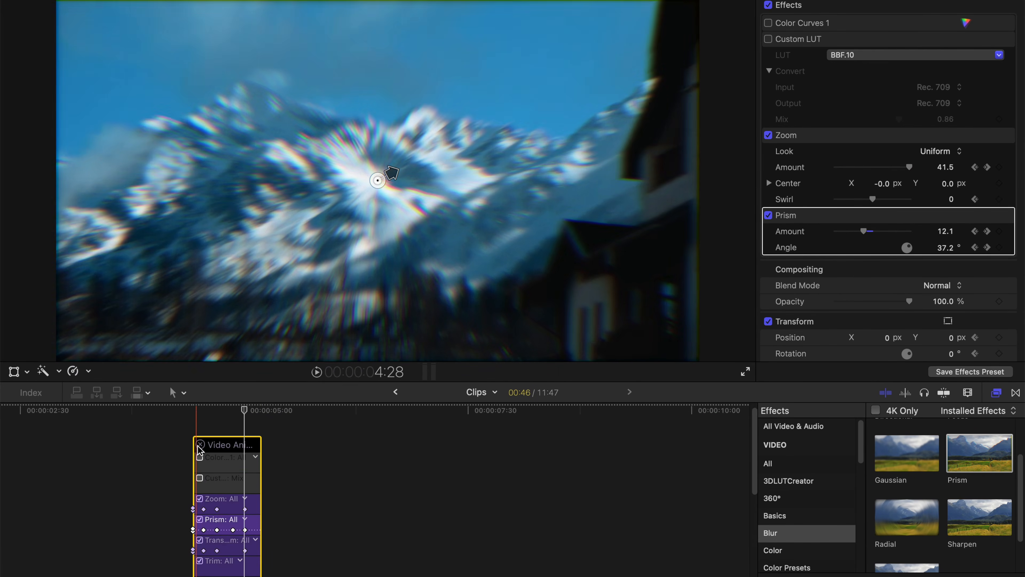
left_click(187, 425)
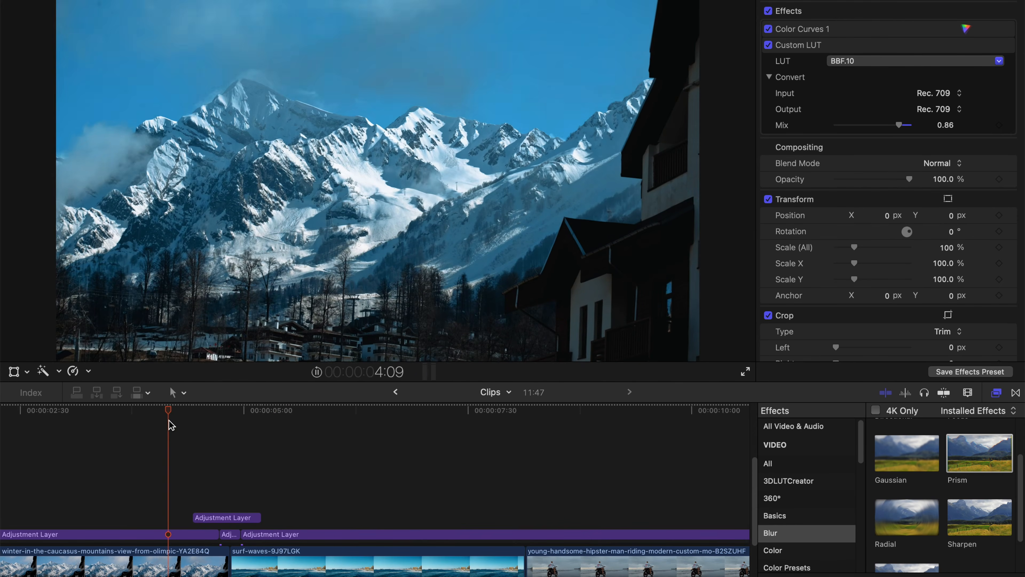
key("space")
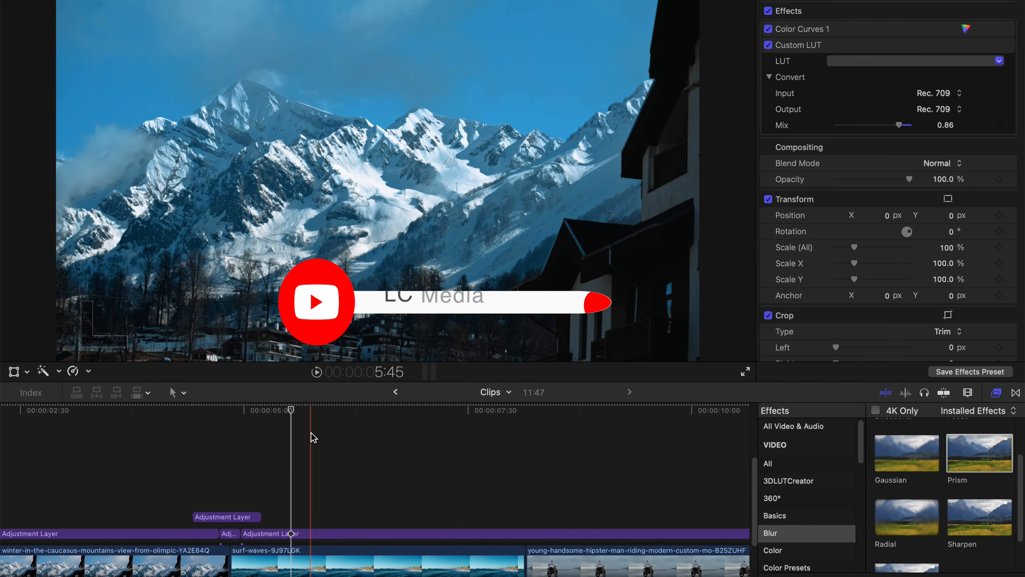
scroll(315, 438, "down", 1)
scroll(319, 440, "down", 2)
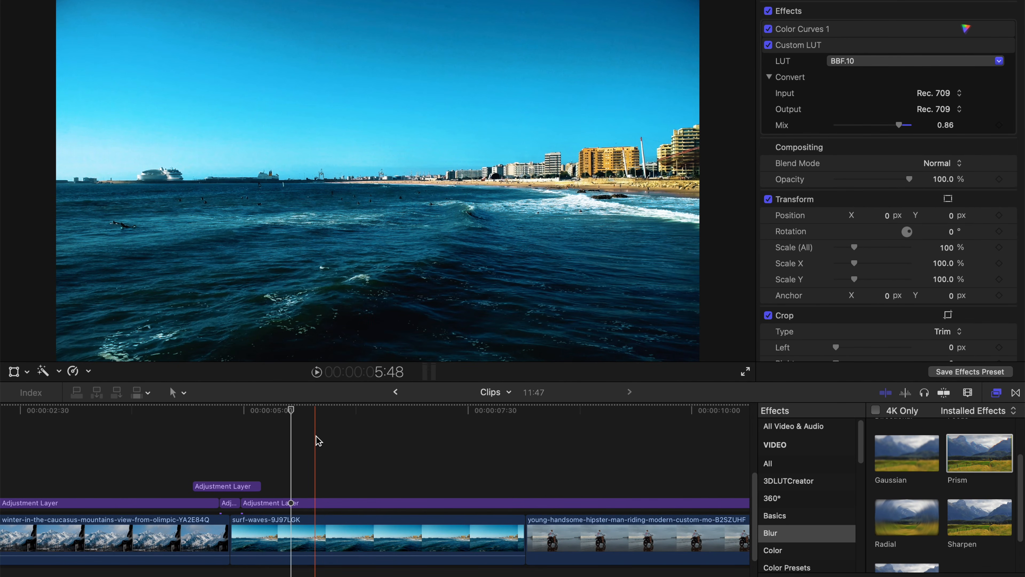
scroll(316, 437, "down", 2)
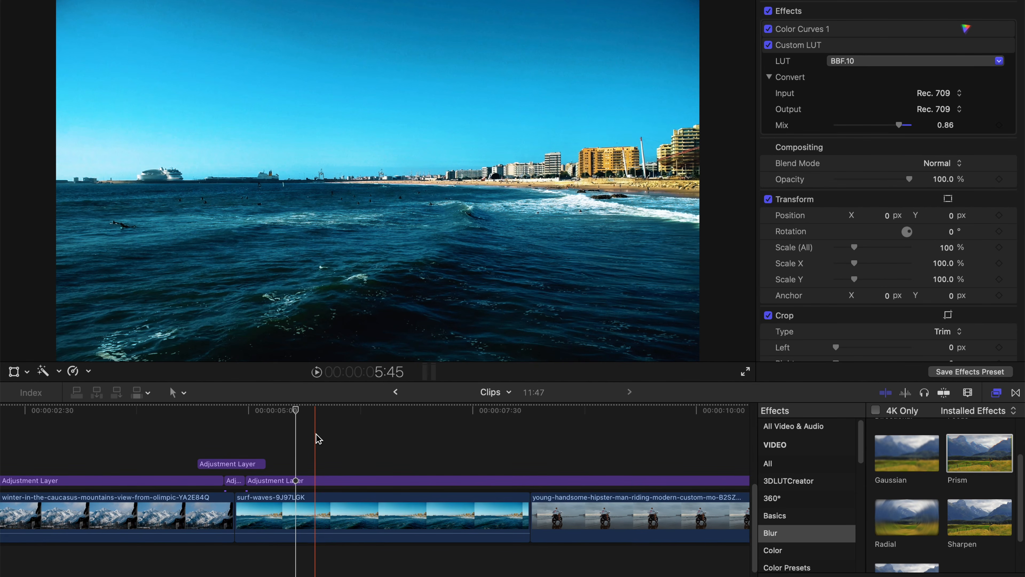